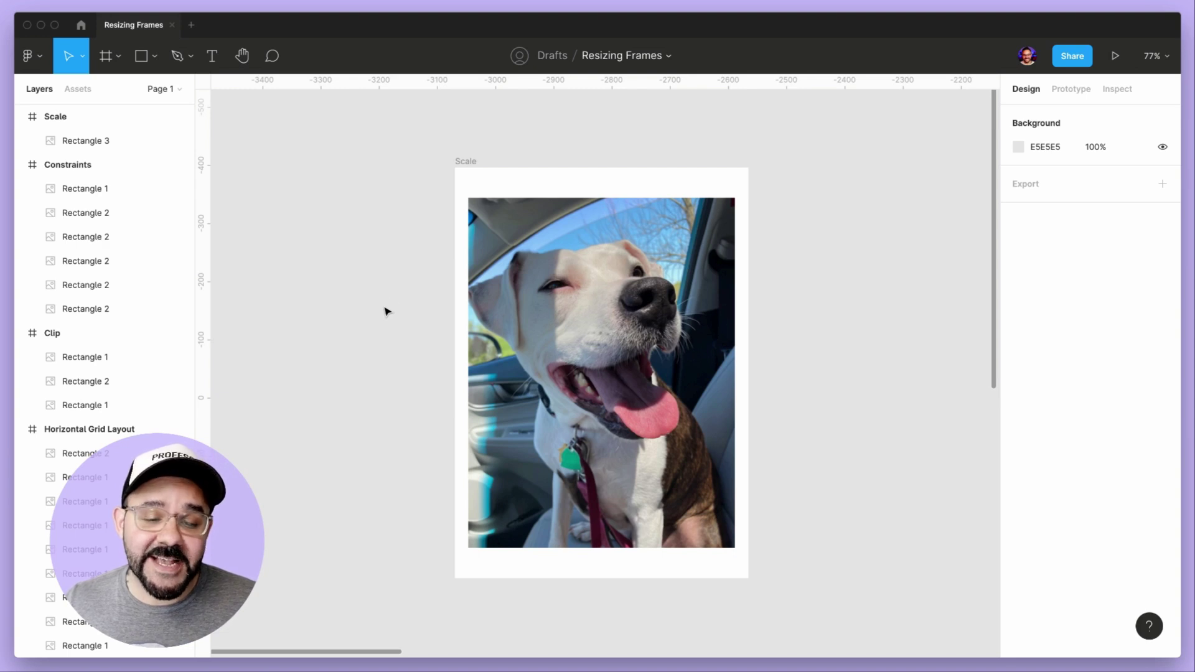
Step: Scroll the canvas down and right to bring the 504 × 706 Scale frame into view
scroll(391, 307, "down", 1)
scroll(391, 307, "right", 1)
left_click(456, 141)
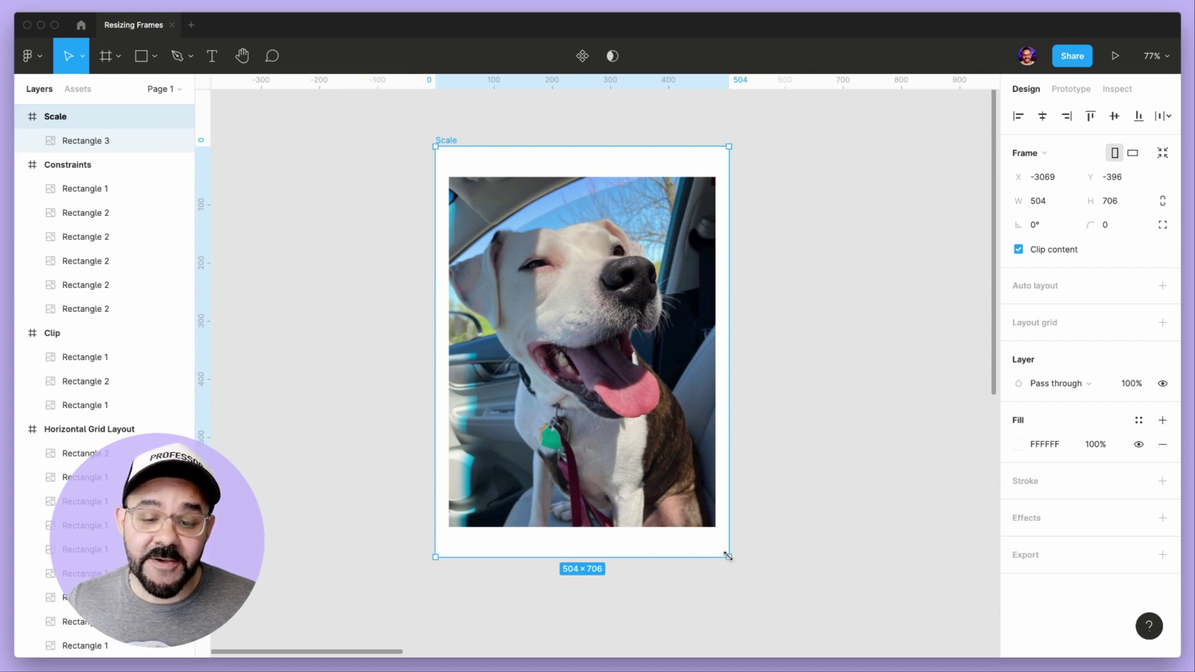
left_click_drag(729, 558, 849, 612)
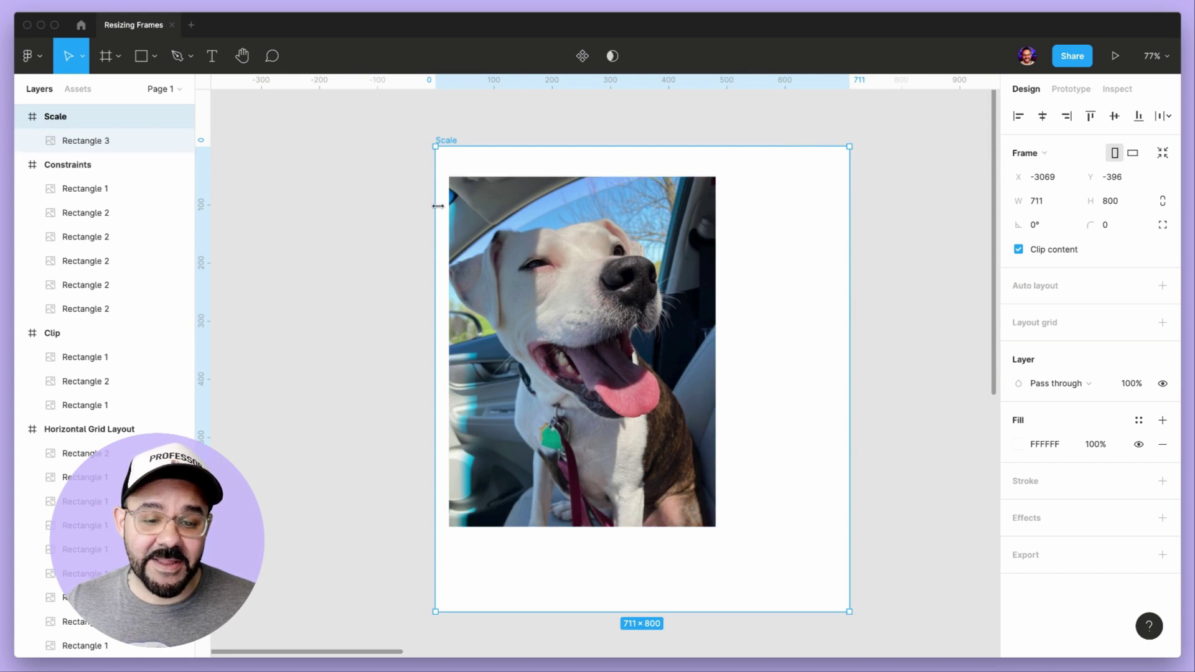
left_click_drag(437, 206, 311, 206)
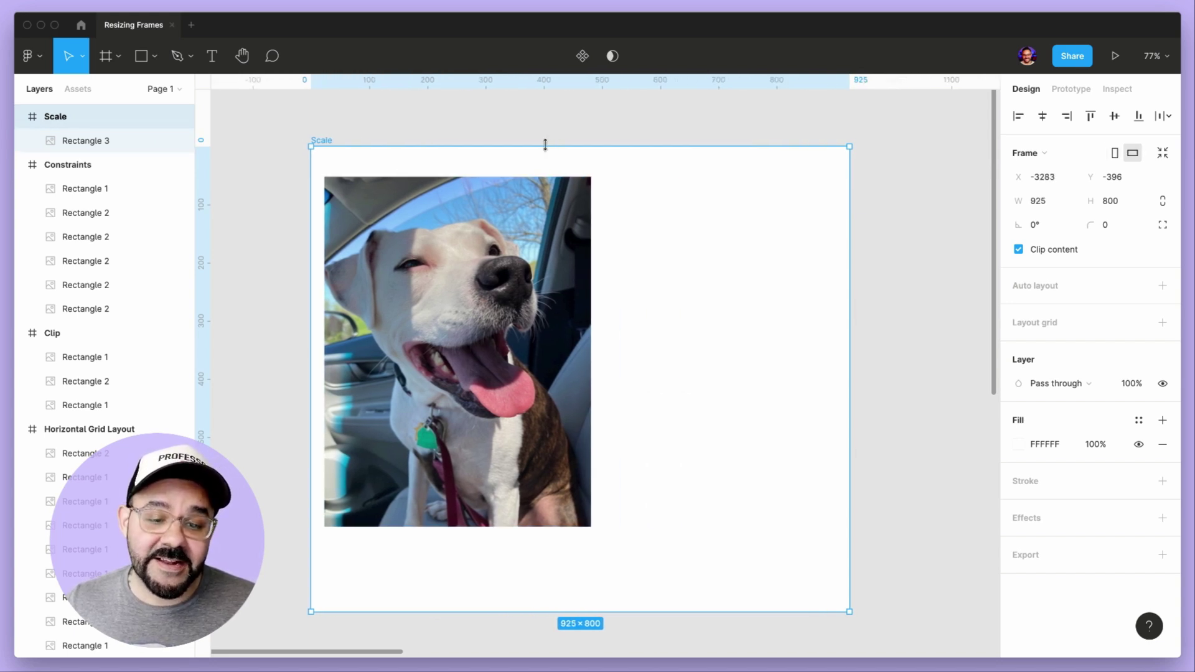
left_click_drag(543, 146, 541, 100)
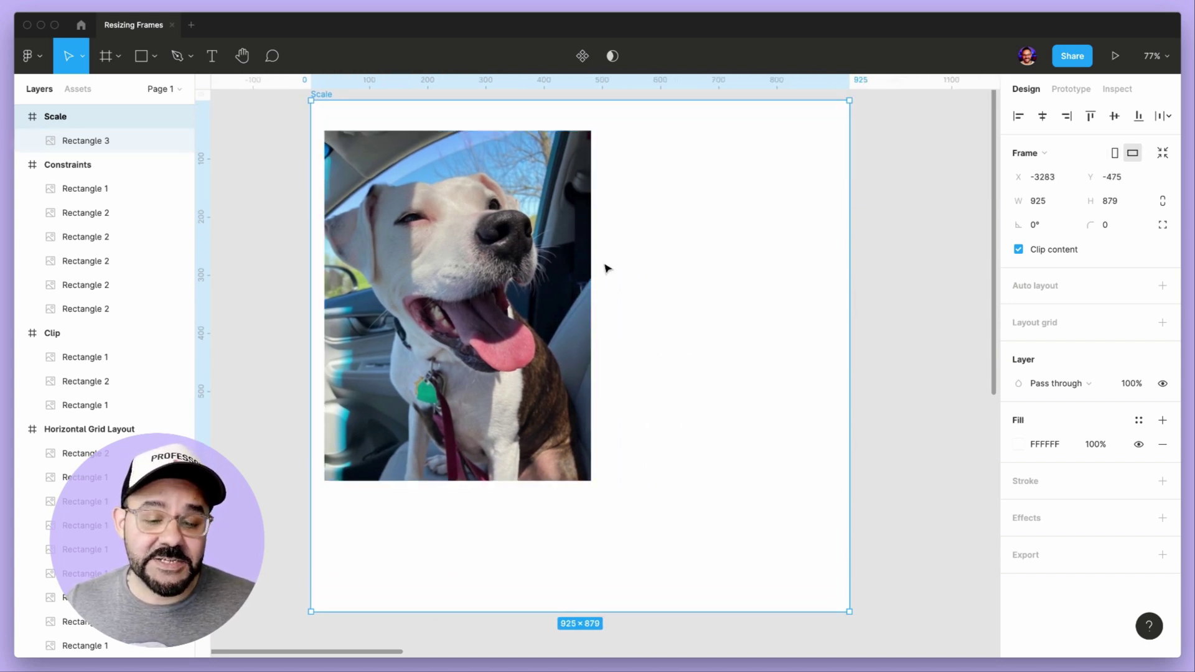
key("super+z")
key("super+z")
key("super+z")
key("Escape")
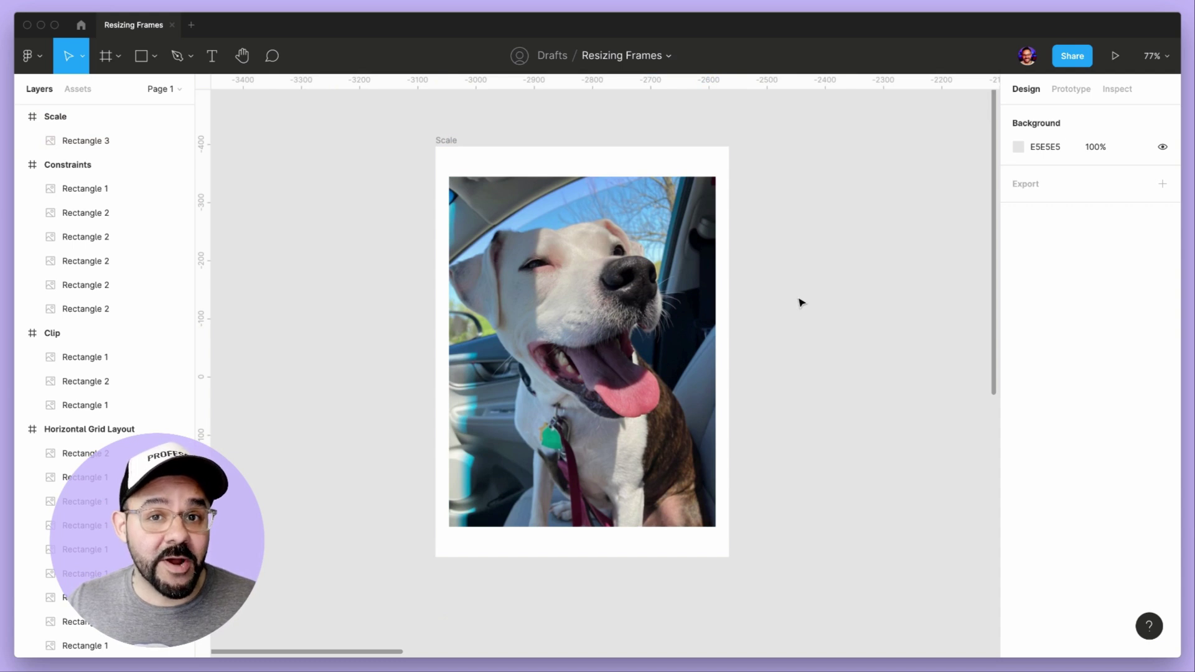
scroll(799, 323, "right", 2)
scroll(792, 328, "down", 2)
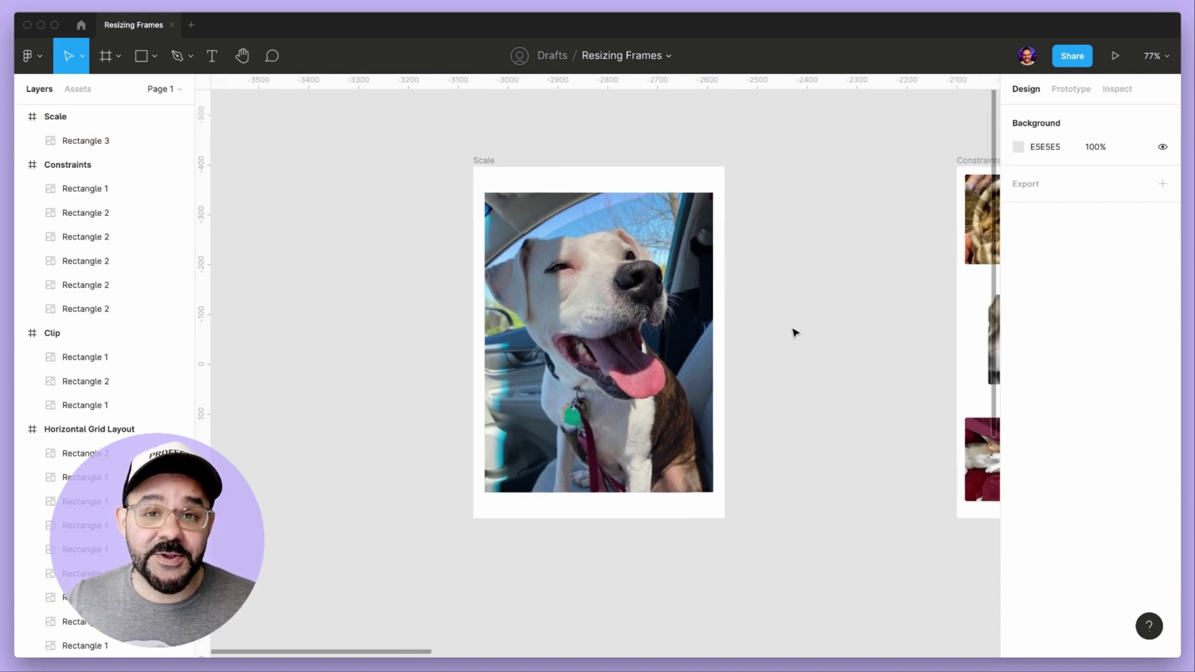
left_click_drag(794, 334, 771, 315)
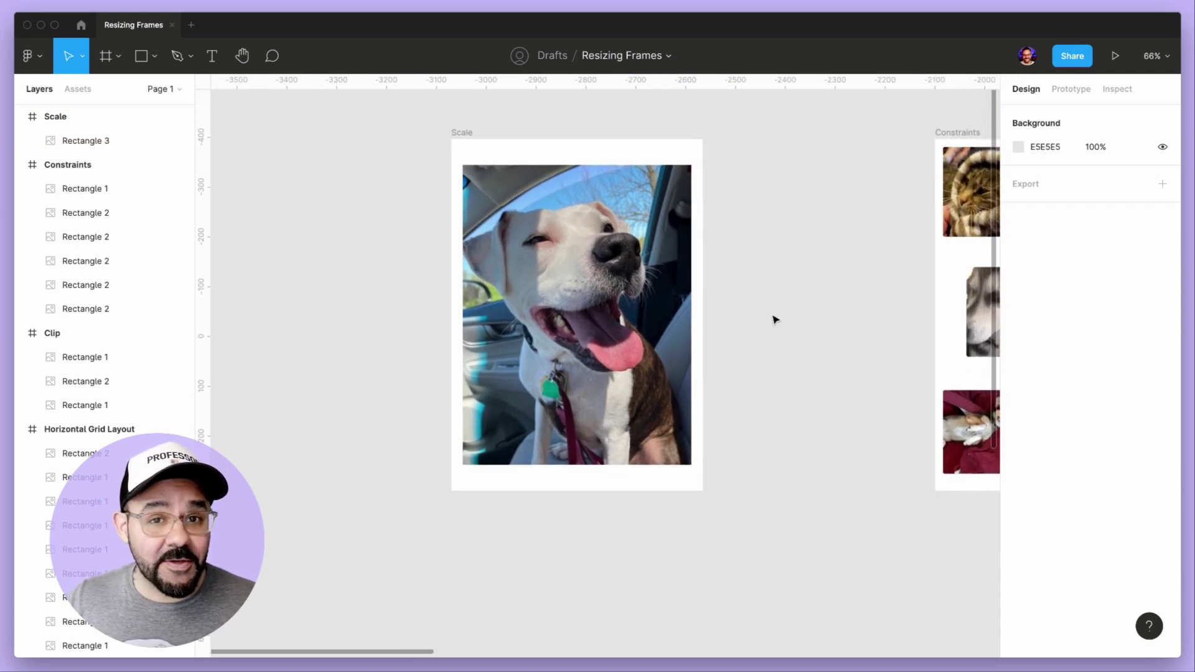
key("k")
left_click(469, 140)
left_click_drag(709, 500, 720, 461)
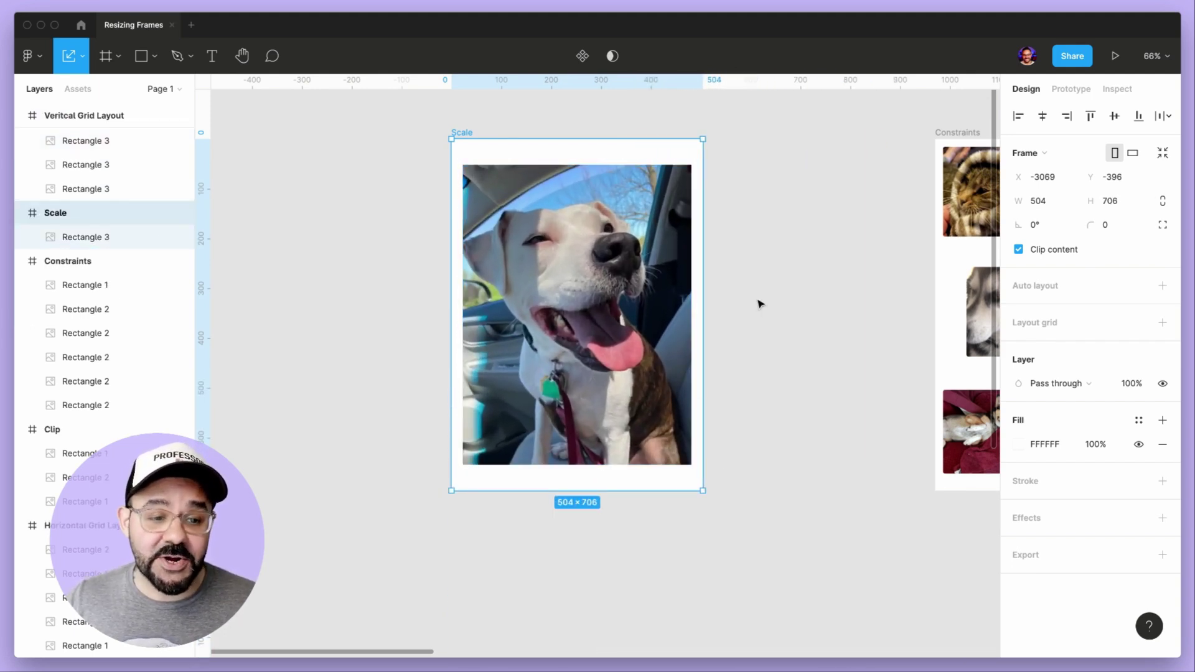
Step: Deselect the Scale frame, then select the Constraints frame and try a trial resize
left_click(792, 246)
scroll(782, 255, "right", 10)
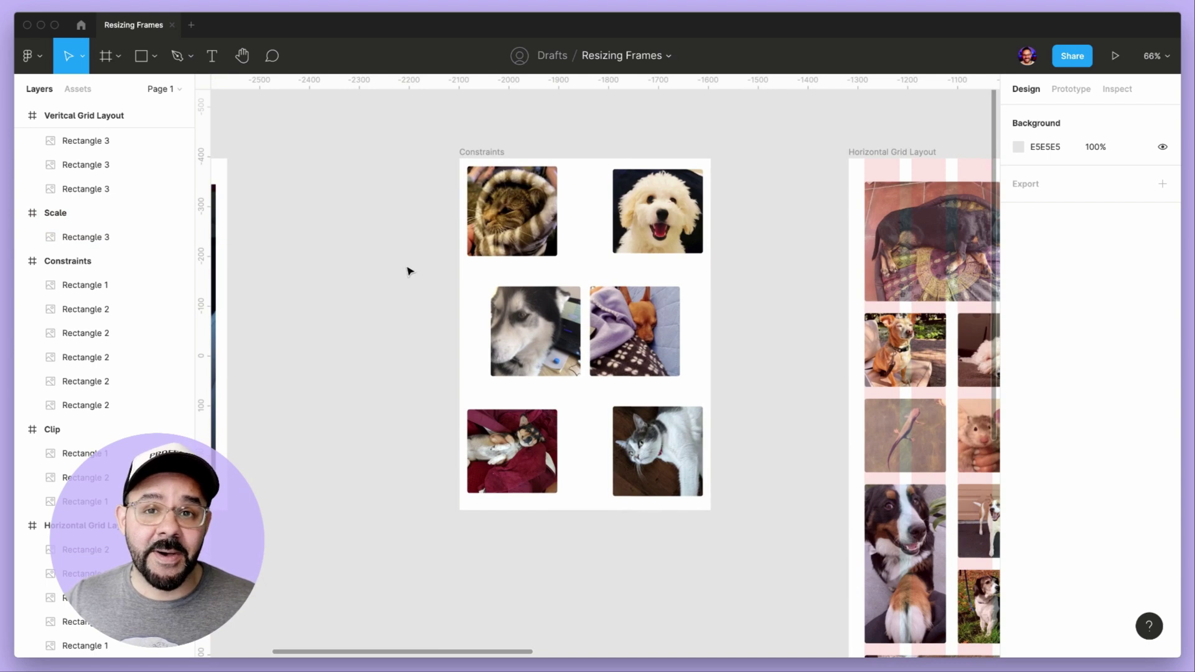
left_click(480, 155)
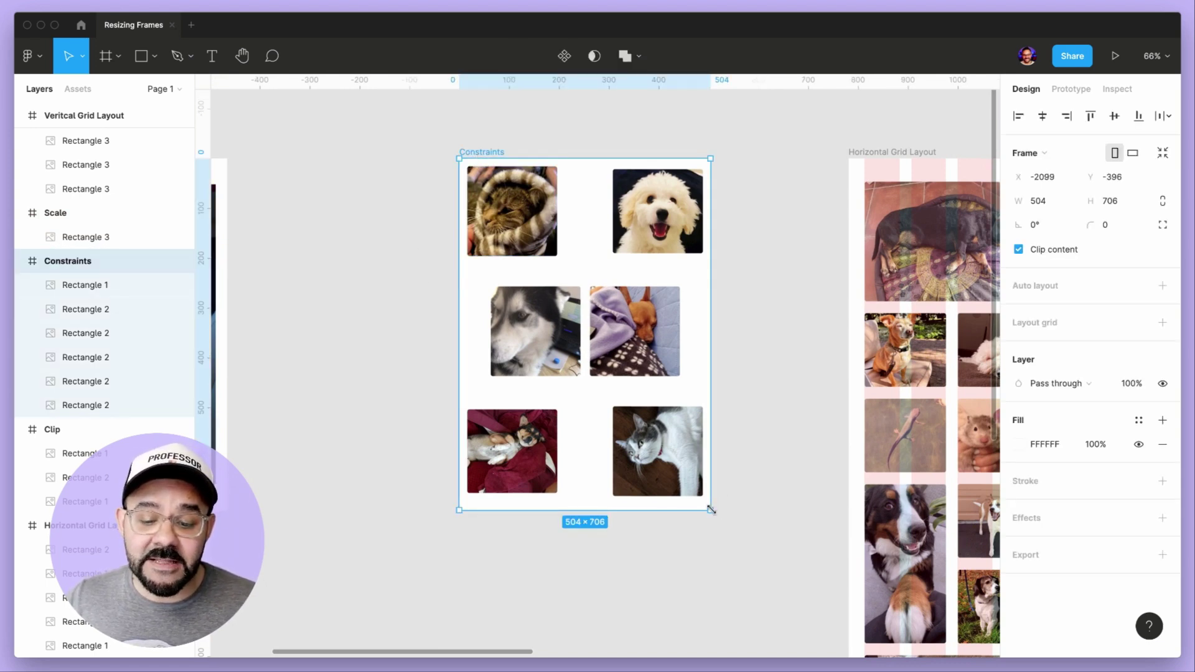
mouse_move(710, 509)
left_mouse_down()
mouse_move(794, 568)
mouse_move(711, 509)
left_mouse_up()
Step: Constrain the husky and dog-in-blanket photos to Left and Top
left_click(560, 348)
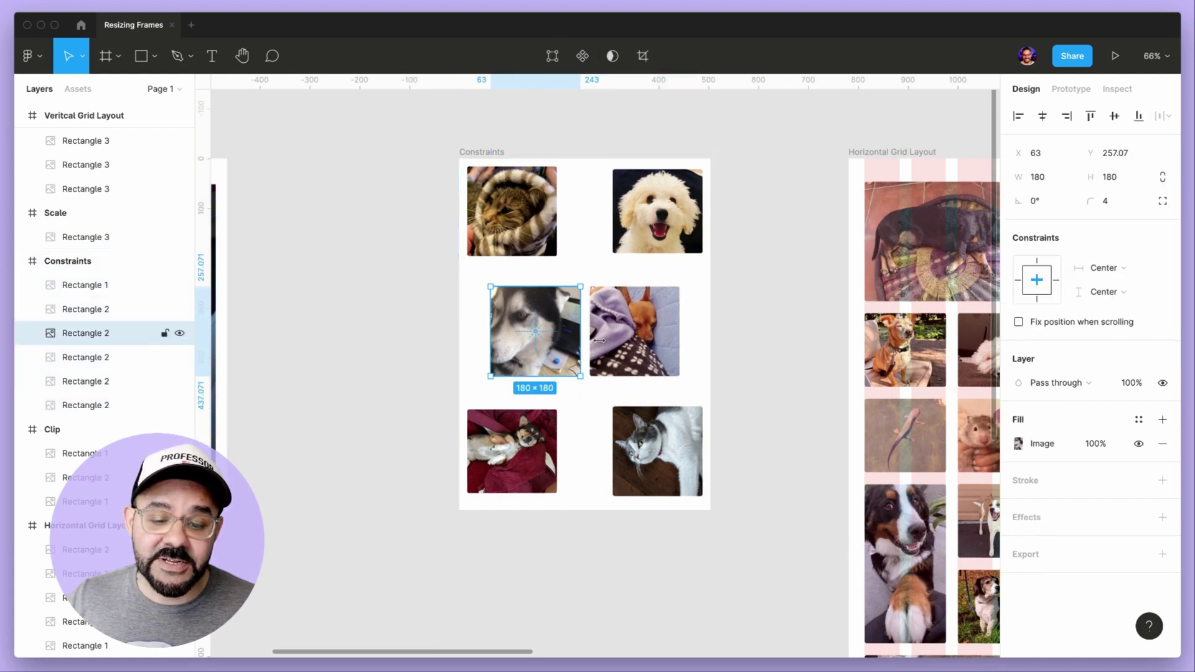
left_click(625, 347, "shift")
left_click(1112, 333)
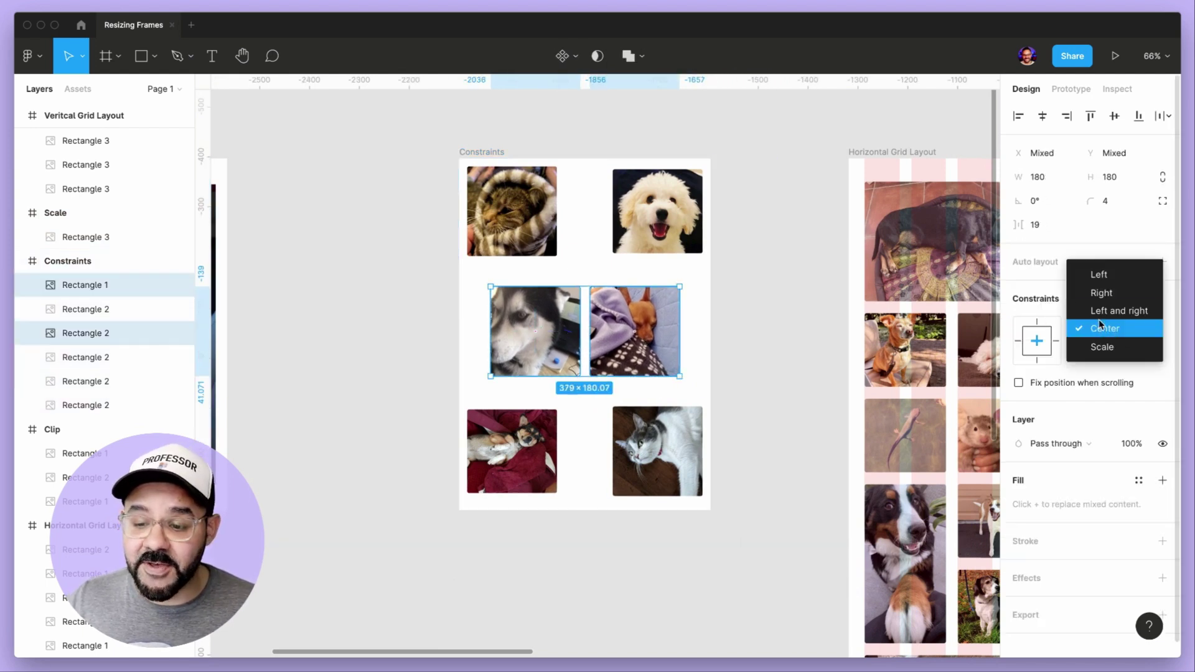
left_click(1098, 276)
left_click(1103, 352)
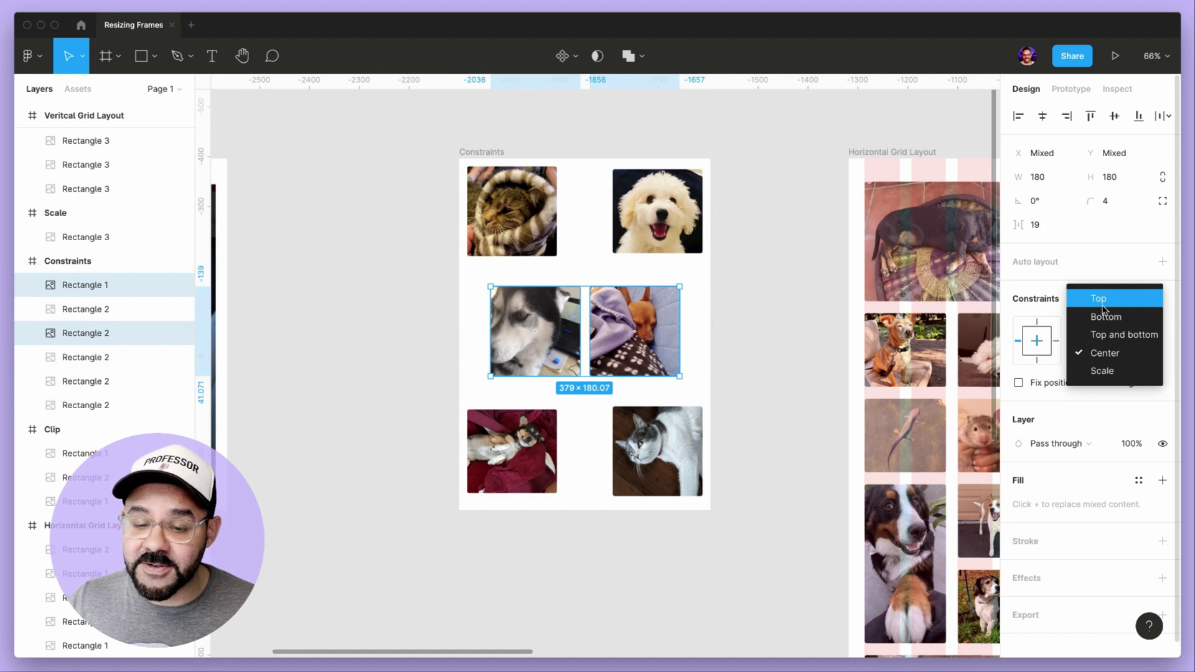
left_click(1099, 298)
Step: Stretch the Constraints frame to 618 × 797 to test, then undo the resize
left_click(68, 261)
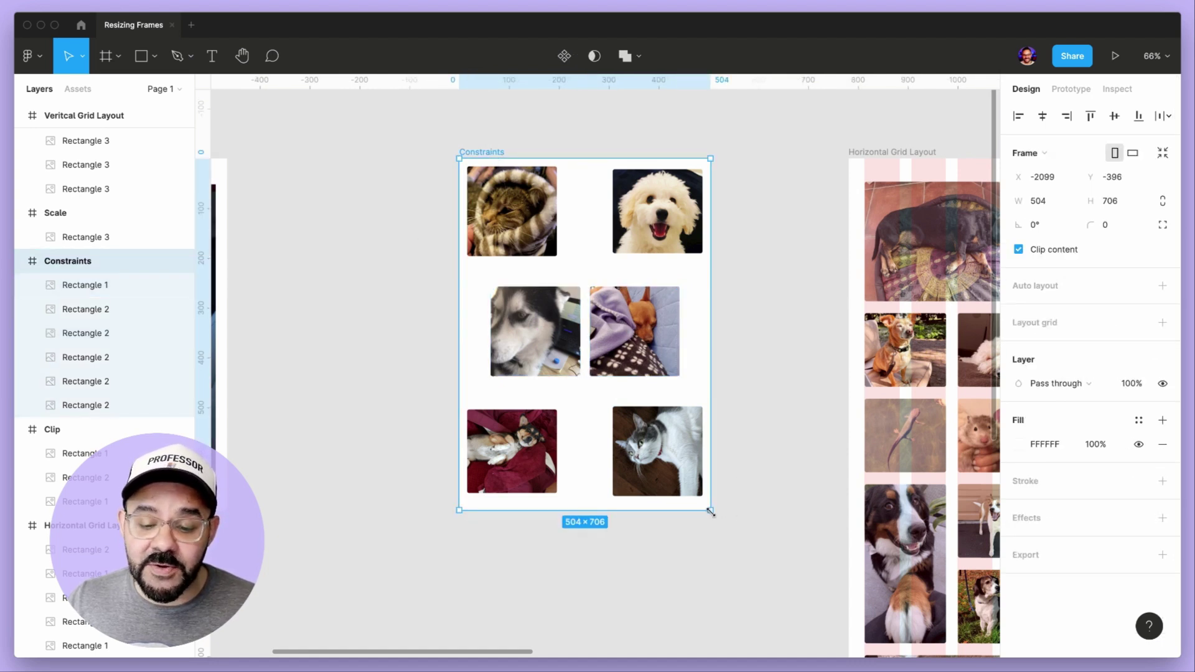
left_click_drag(711, 511, 767, 556)
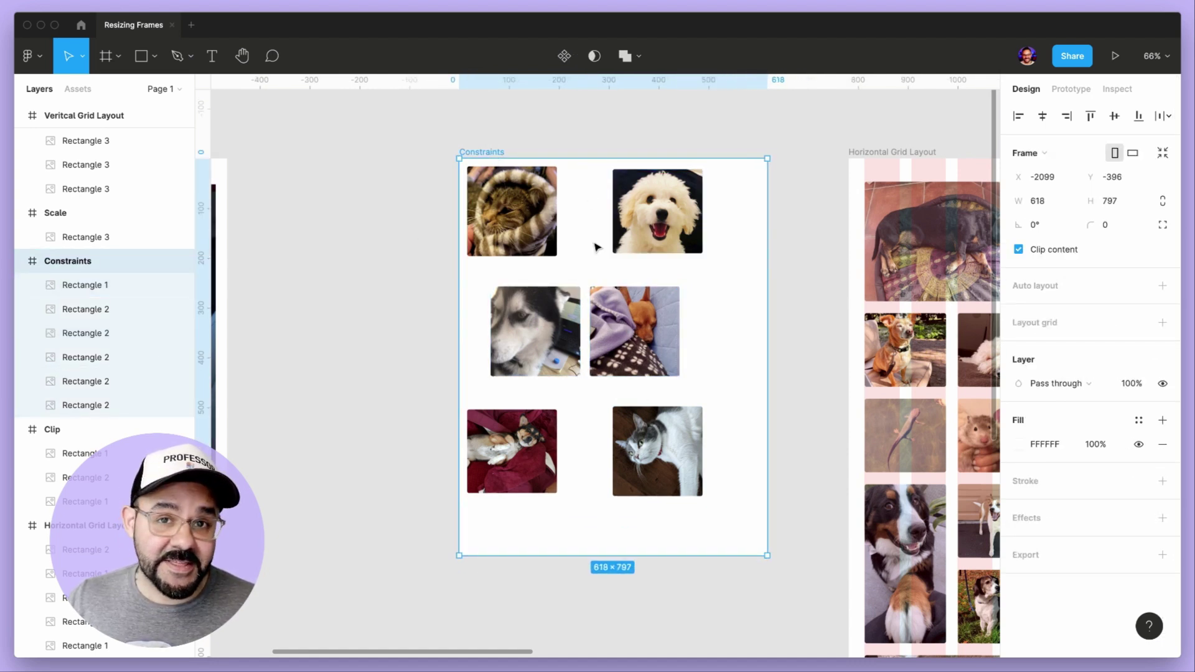
key("super+z")
Step: Constrain the white dog photo at top right to Right and Top
left_click(517, 214)
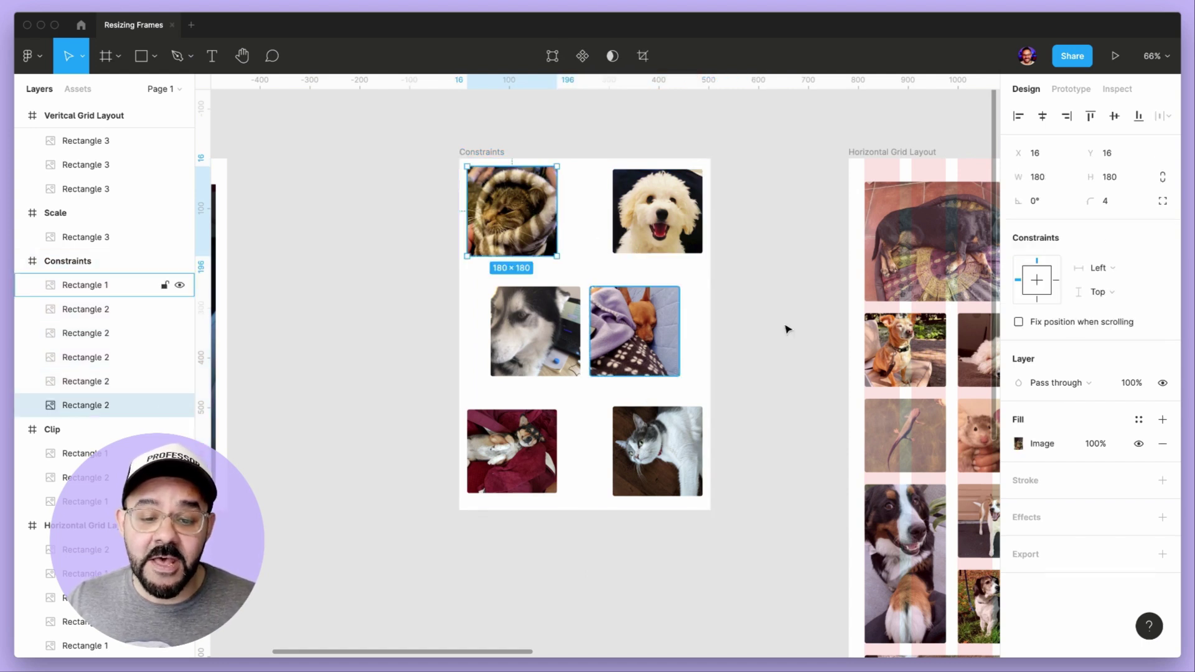
left_click(657, 211)
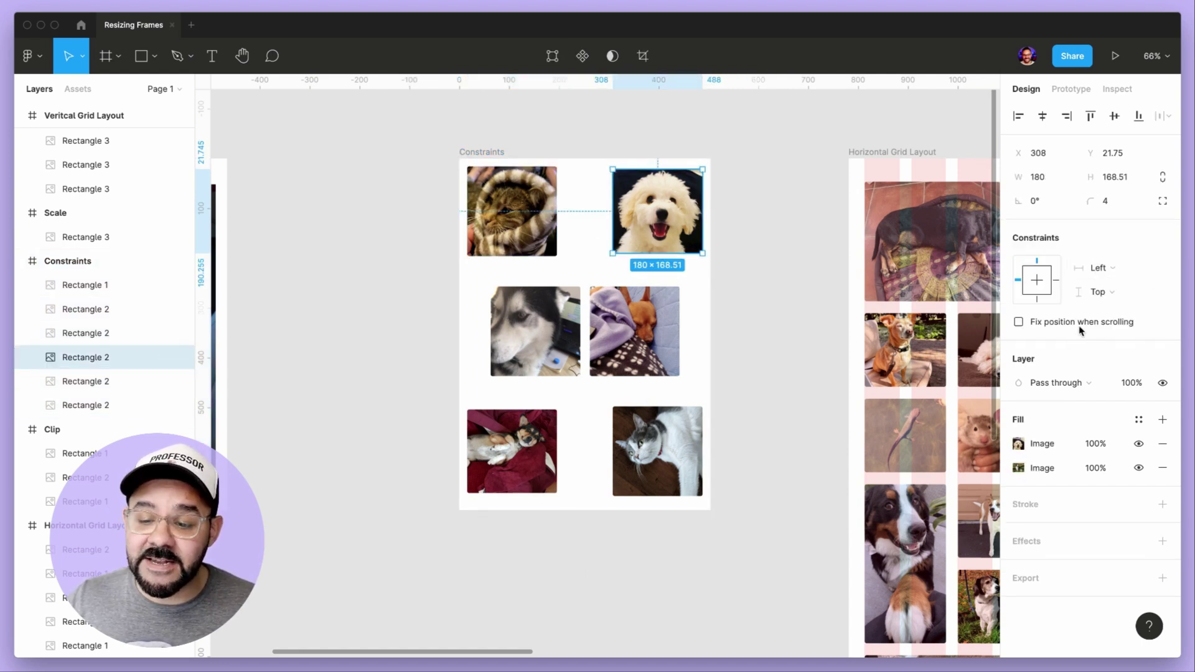
left_click(1107, 268)
left_click(1099, 285)
left_click(1098, 291)
left_click(1099, 292)
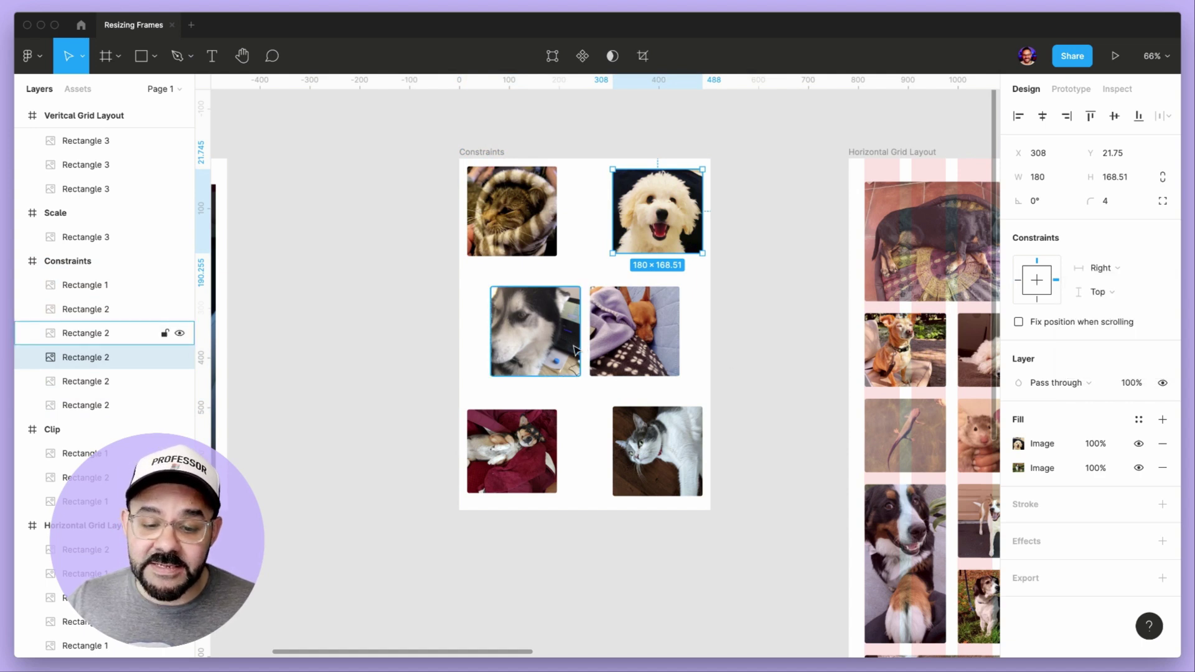
Step: Center the husky and dog-in-blanket photos both horizontally and vertically
left_click(93, 333)
left_click(94, 284, "shift")
left_click(1098, 328)
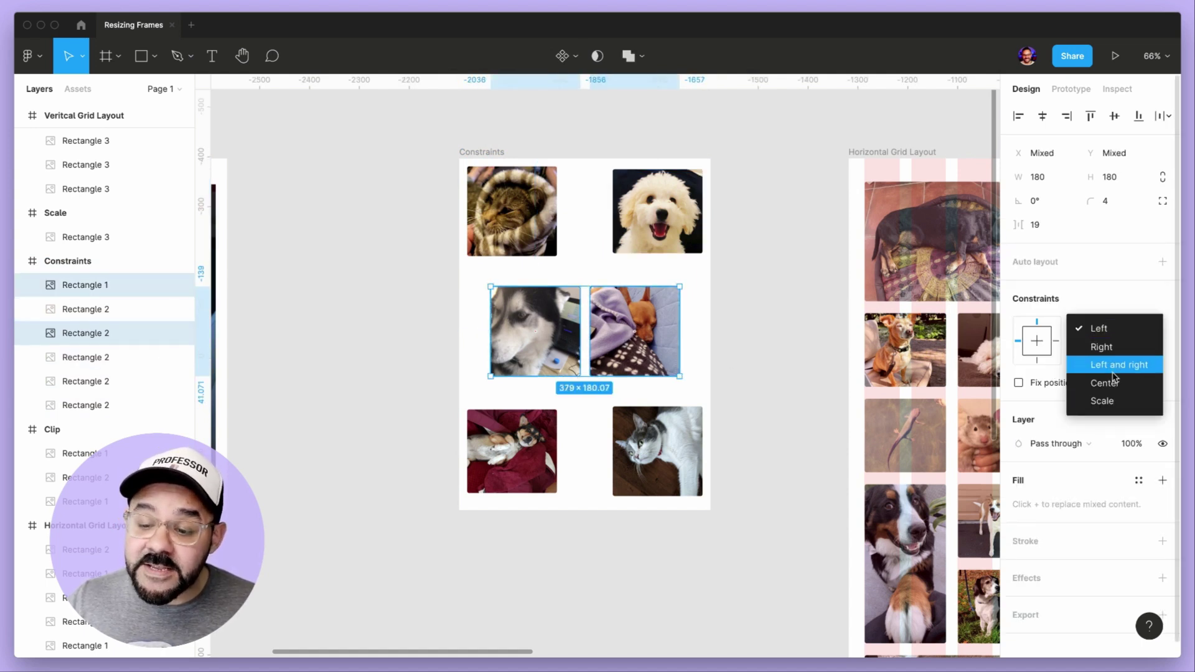
left_click(1113, 384)
left_click(1101, 353)
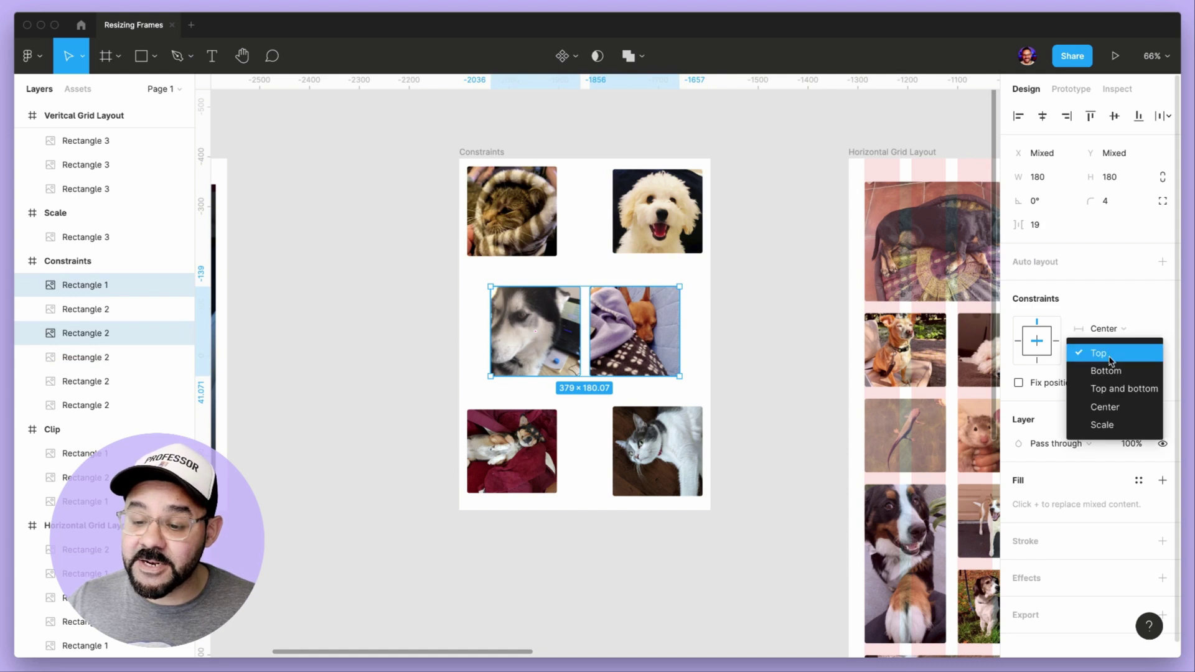
left_click(1115, 406)
Step: Constrain the bottom-left dog photo to Left and Bottom
left_click(149, 380)
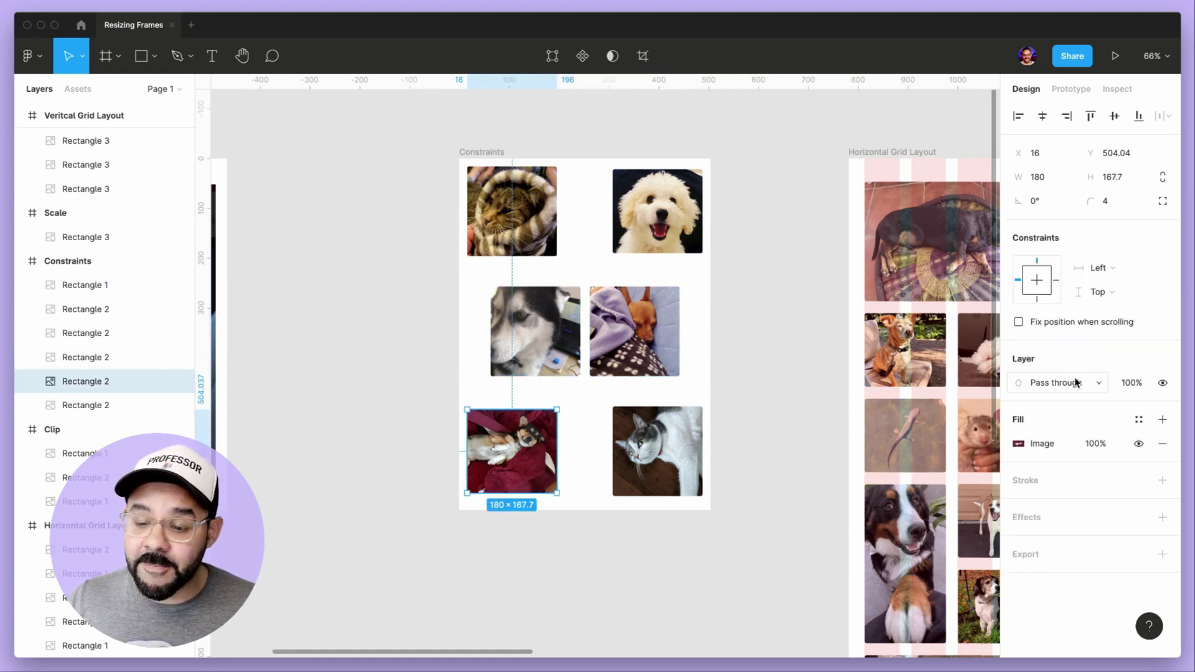
left_click(1103, 268)
left_click(1100, 268)
left_click(1100, 268)
left_click(1100, 268)
left_click(1102, 293)
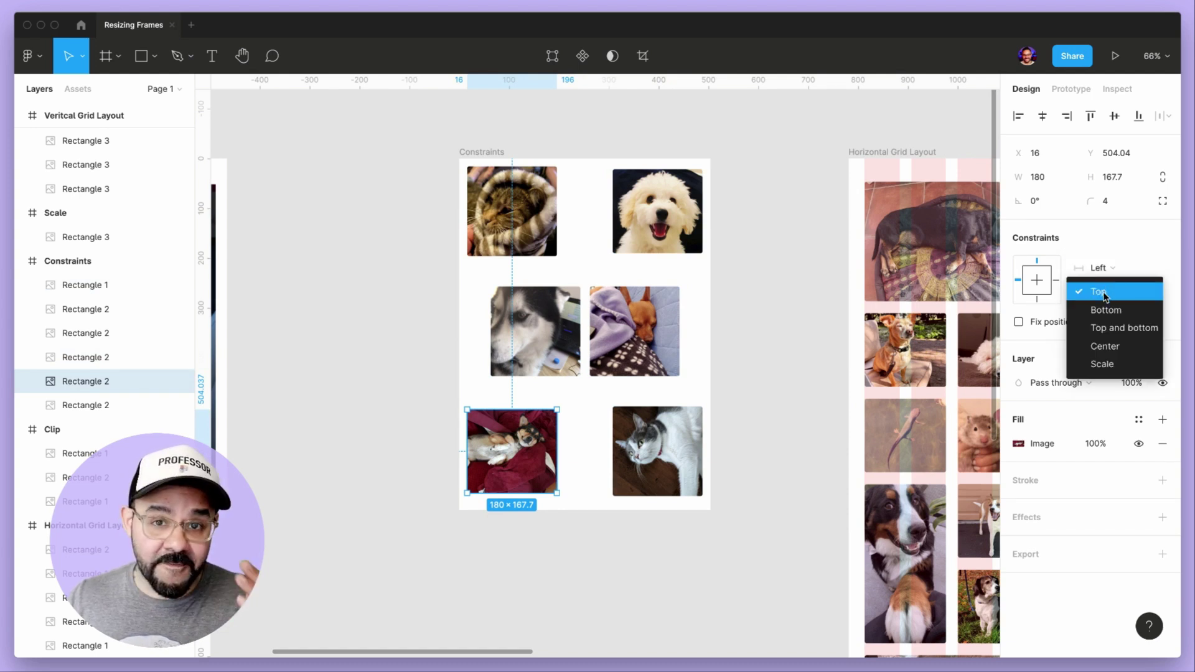
left_click(1106, 310)
Step: Pin the bottom-right cat photo to the Right and Bottom edges, then reselect the Constraints frame
left_click(700, 427)
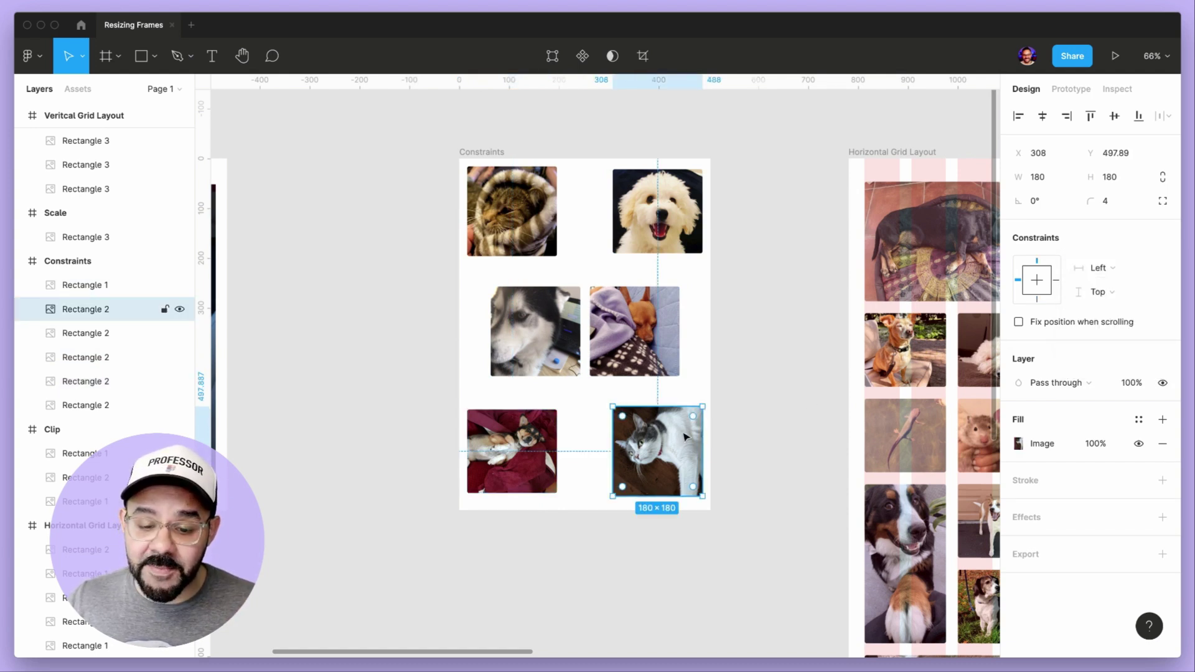
left_click(1099, 269)
left_click(1102, 283)
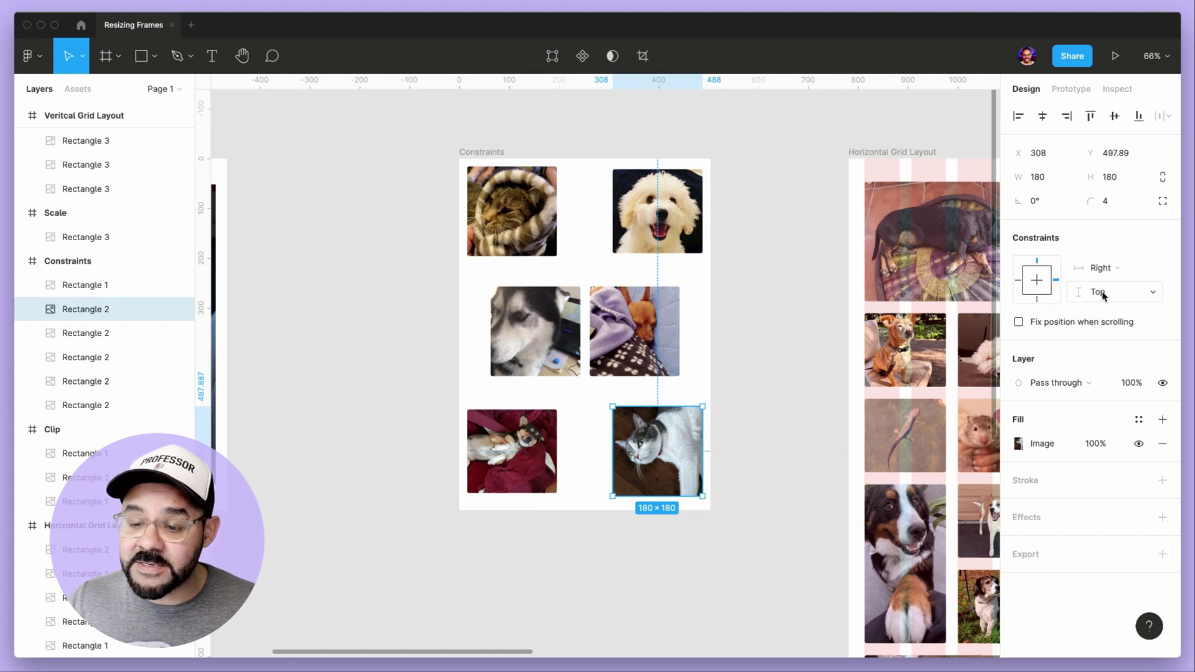
left_click(1102, 292)
left_click(1106, 308)
left_click(496, 154)
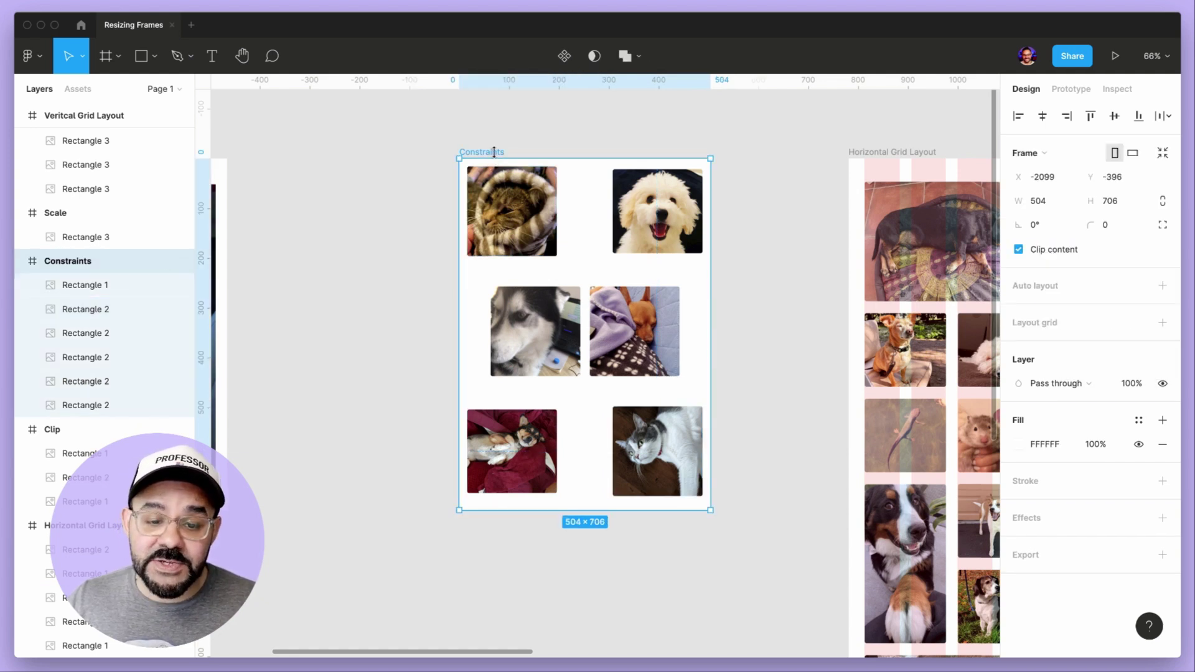
Step: Move the Constraints frame slightly left, trial-resize it from the corner, then undo back to 504 × 706
left_click_drag(497, 155, 419, 155)
left_click_drag(634, 510, 748, 537)
key("super+z")
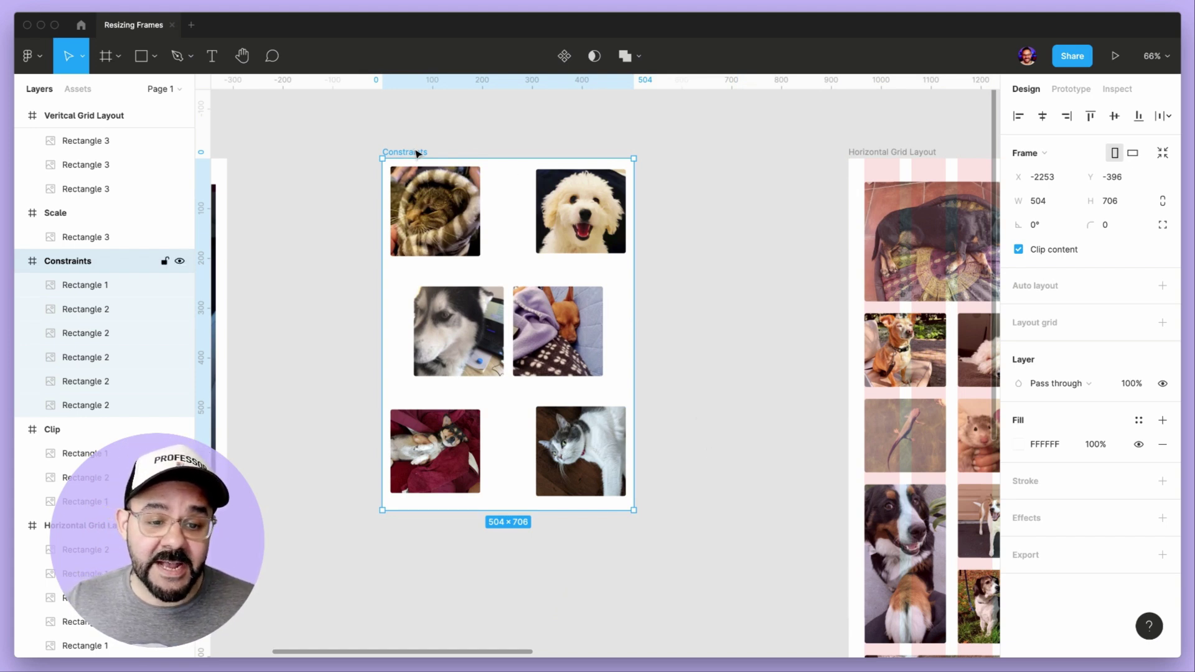
Step: Nudge the Constraints frame right and down, stretch each edge out to 834 × 930, then undo to 504 × 706
left_click_drag(422, 154, 439, 156)
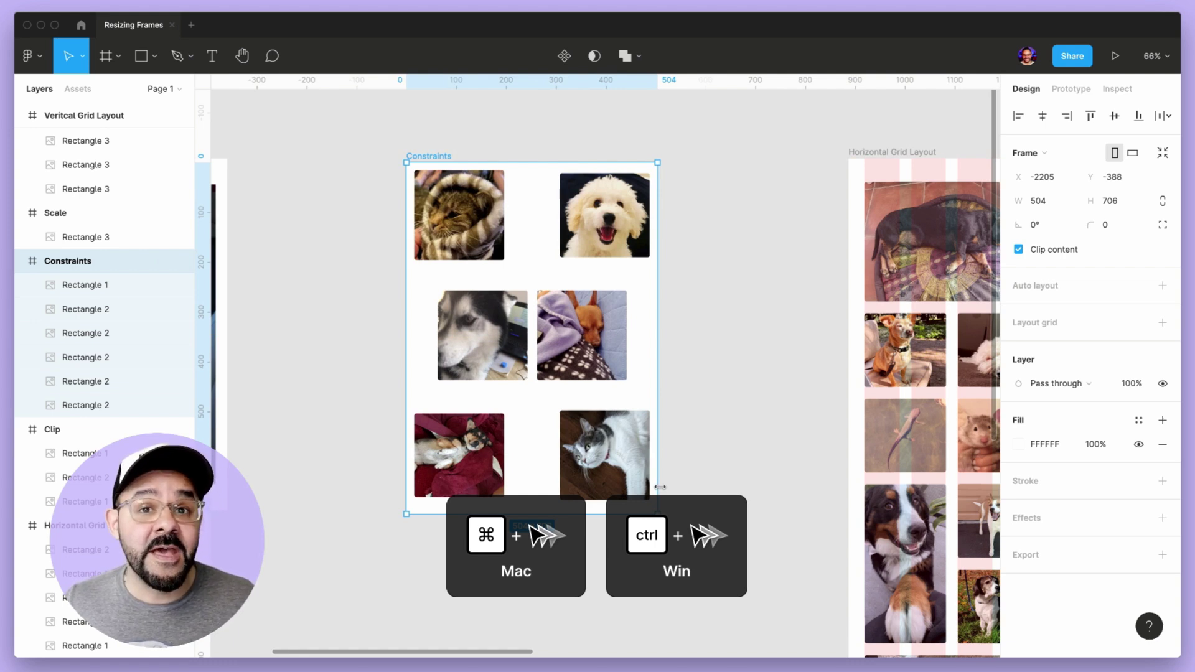
left_click_drag(661, 486, 738, 481)
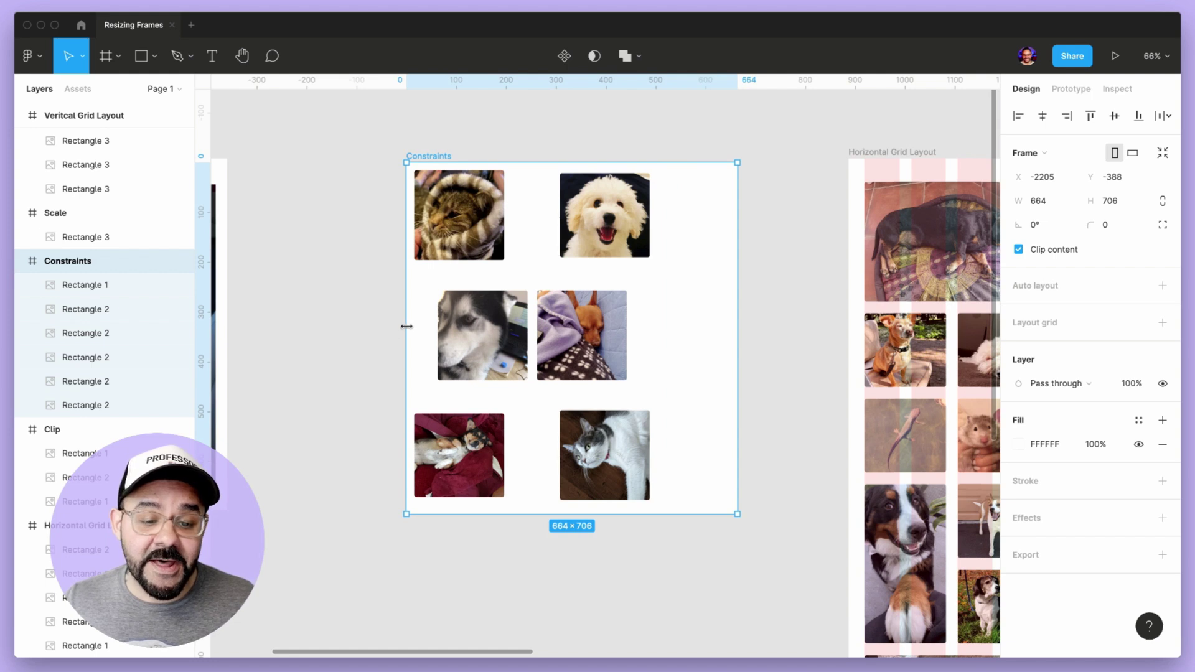
left_click_drag(399, 326, 321, 320)
left_click_drag(555, 163, 555, 115)
left_click_drag(540, 512, 539, 577)
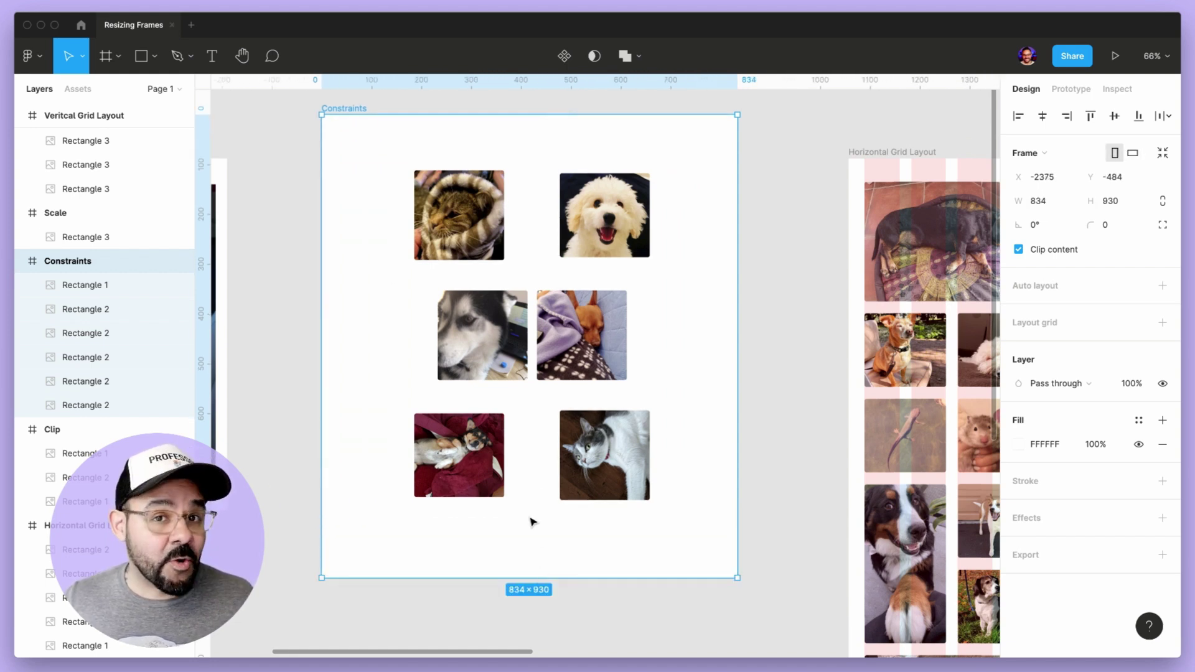
key("super+z")
key("super+z")
key("super+z")
key("super+z")
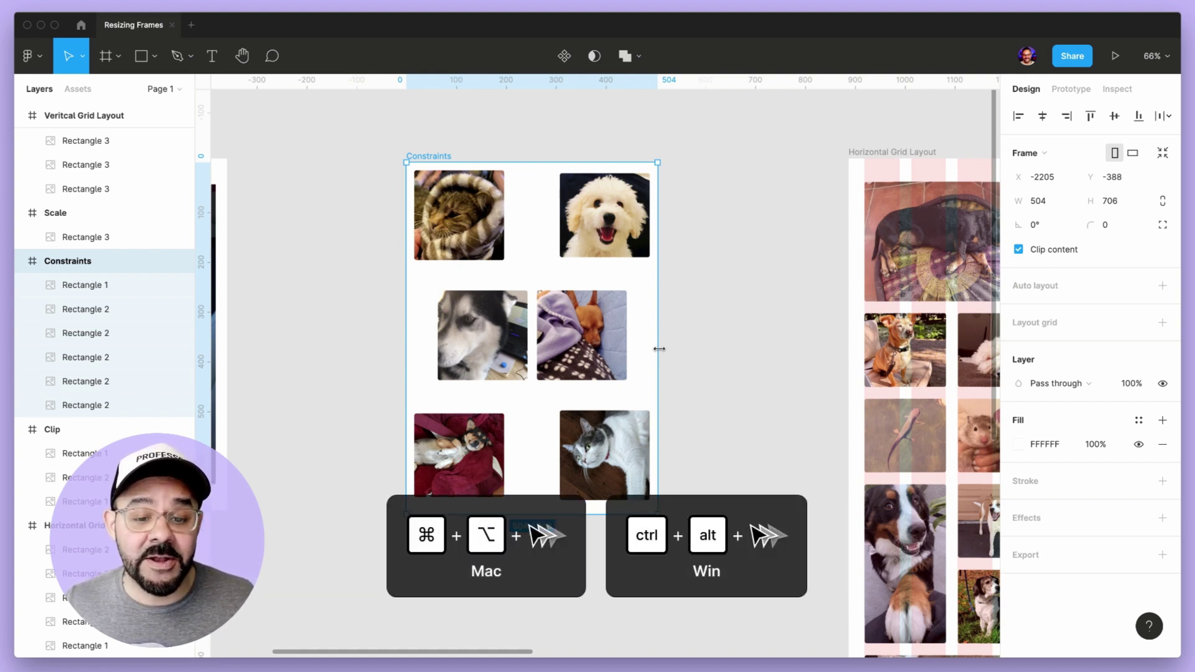
left_click_drag(659, 349, 757, 347)
left_click_drag(673, 515, 671, 565)
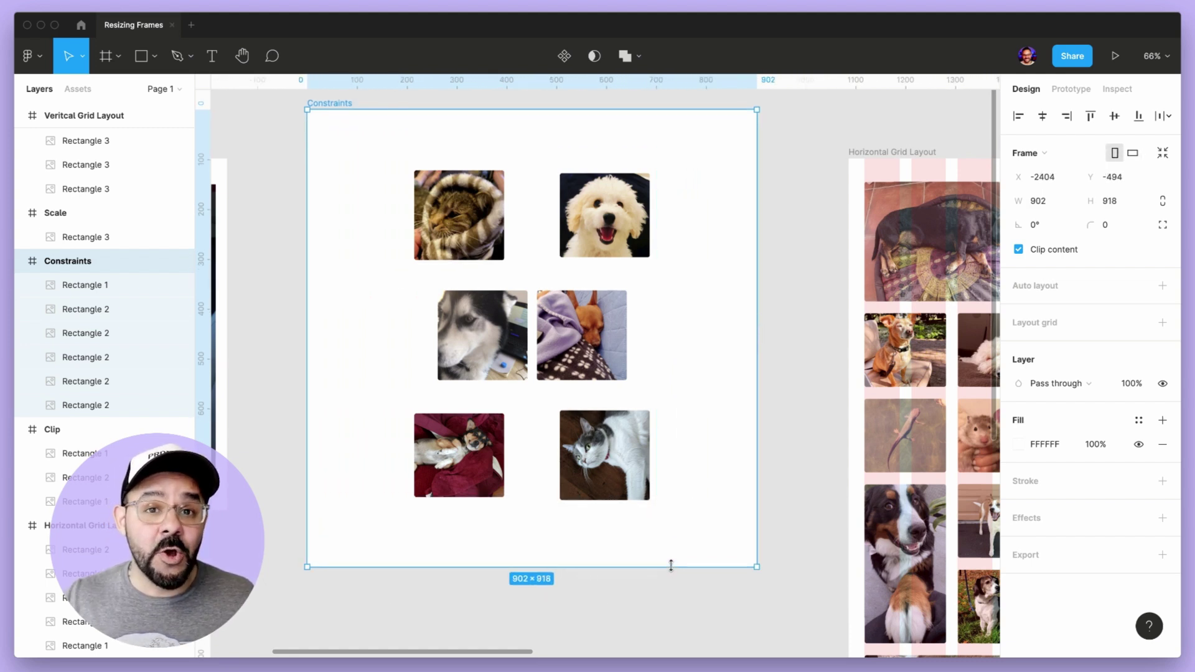
key("super+z")
key("super+z")
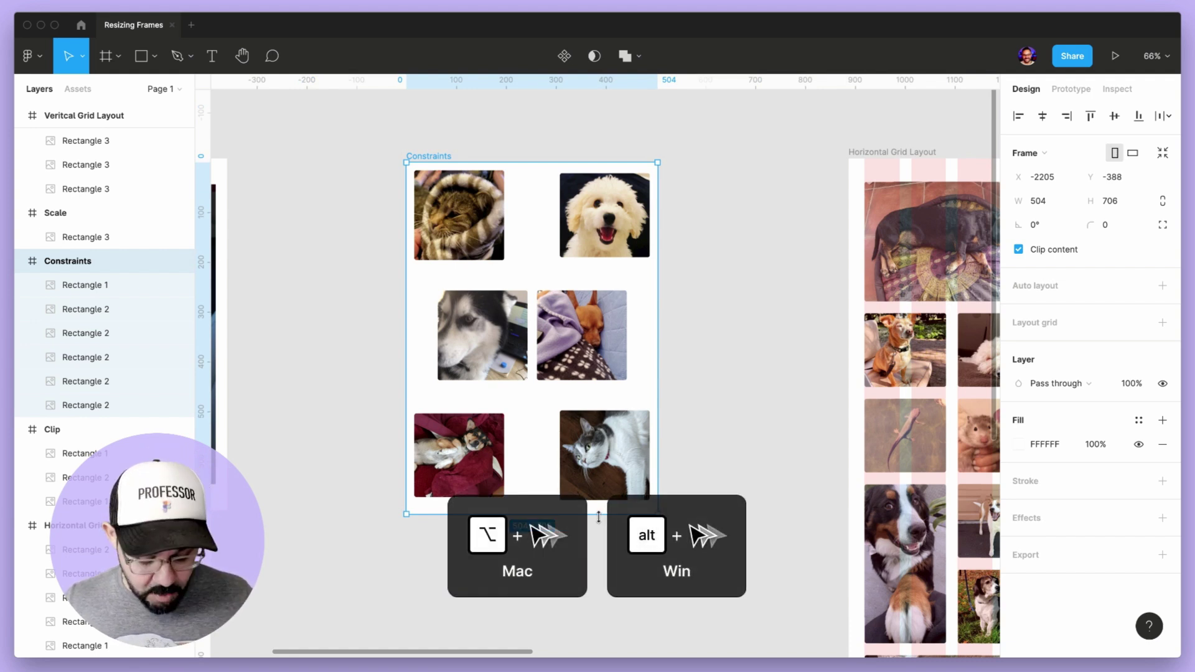
left_click_drag(598, 516, 599, 561)
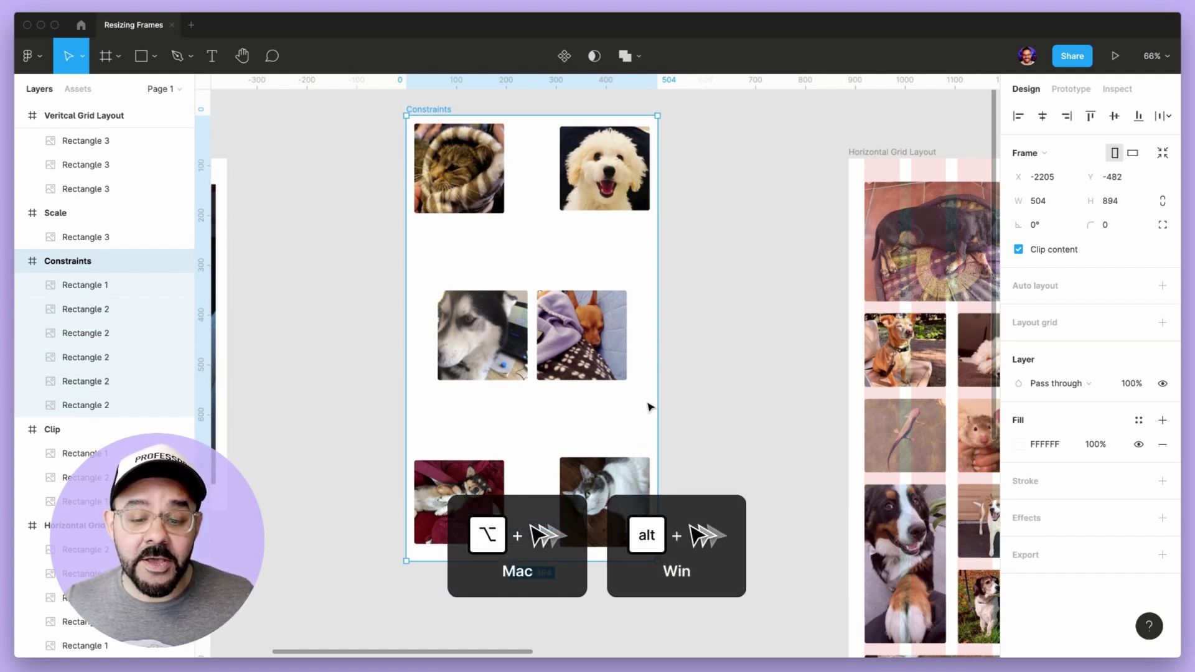
left_click_drag(661, 405, 745, 407)
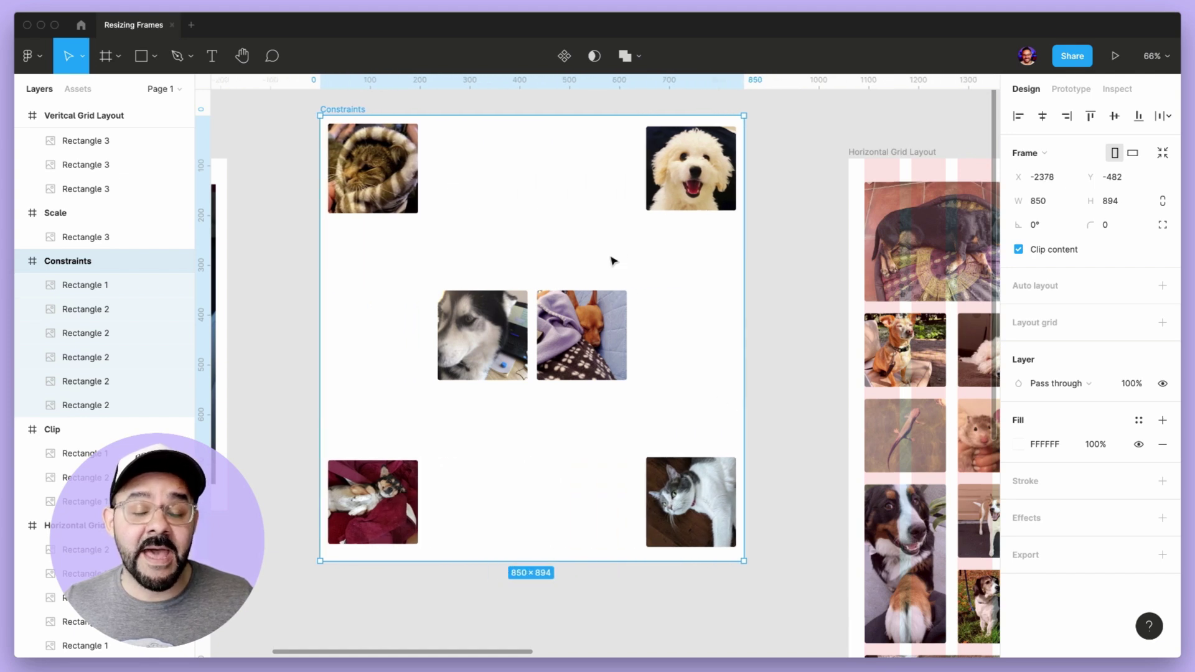
key("ctrl+z")
key("ctrl+z")
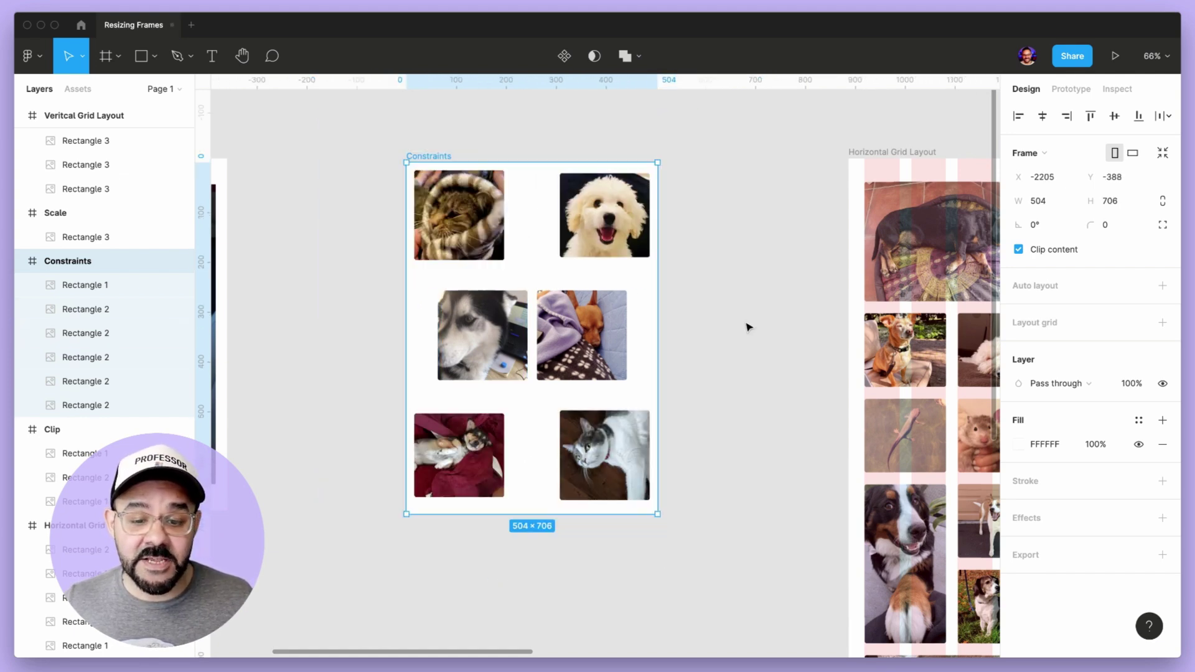
Step: Check the Left and right pinning of the Horizontal Grid Layout photos and select all nine
left_click(746, 326)
left_click_drag(746, 325, 423, 288)
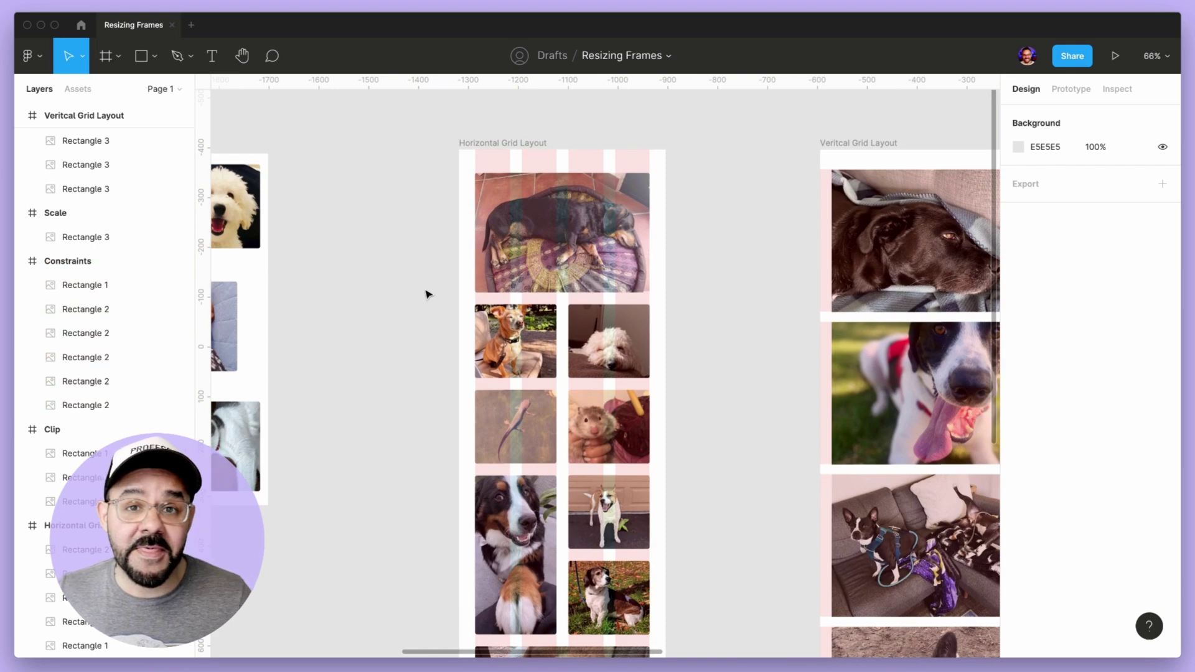
scroll(568, 193, "down", 3)
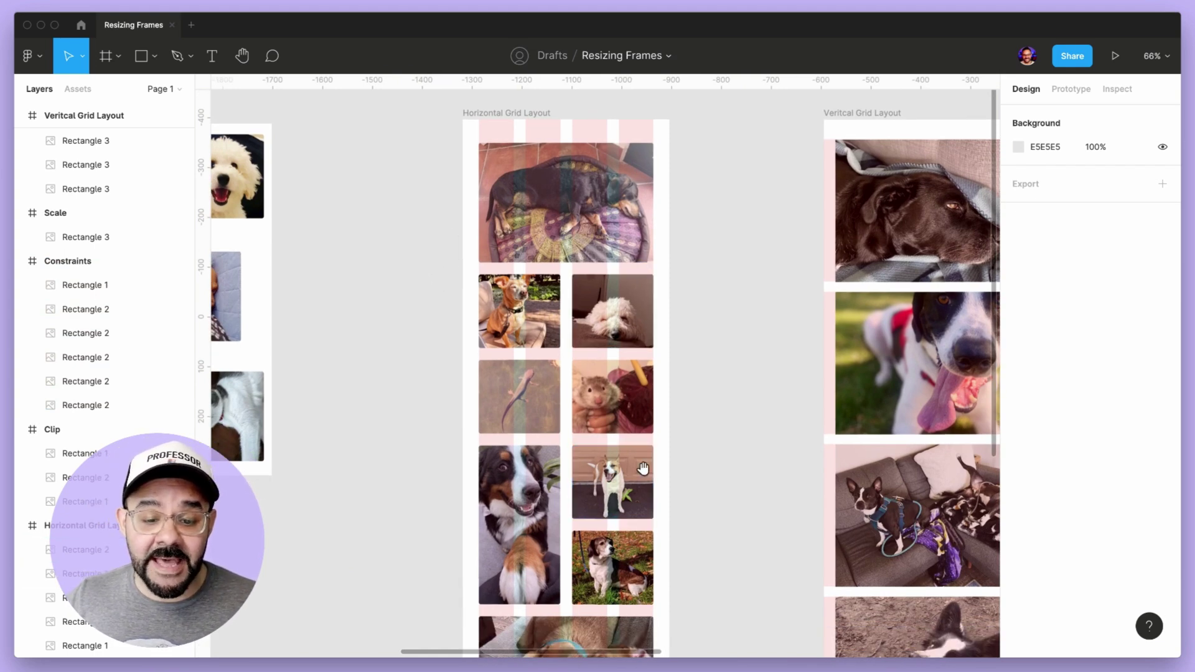
scroll(680, 461, "left", 2)
scroll(679, 460, "down", 3)
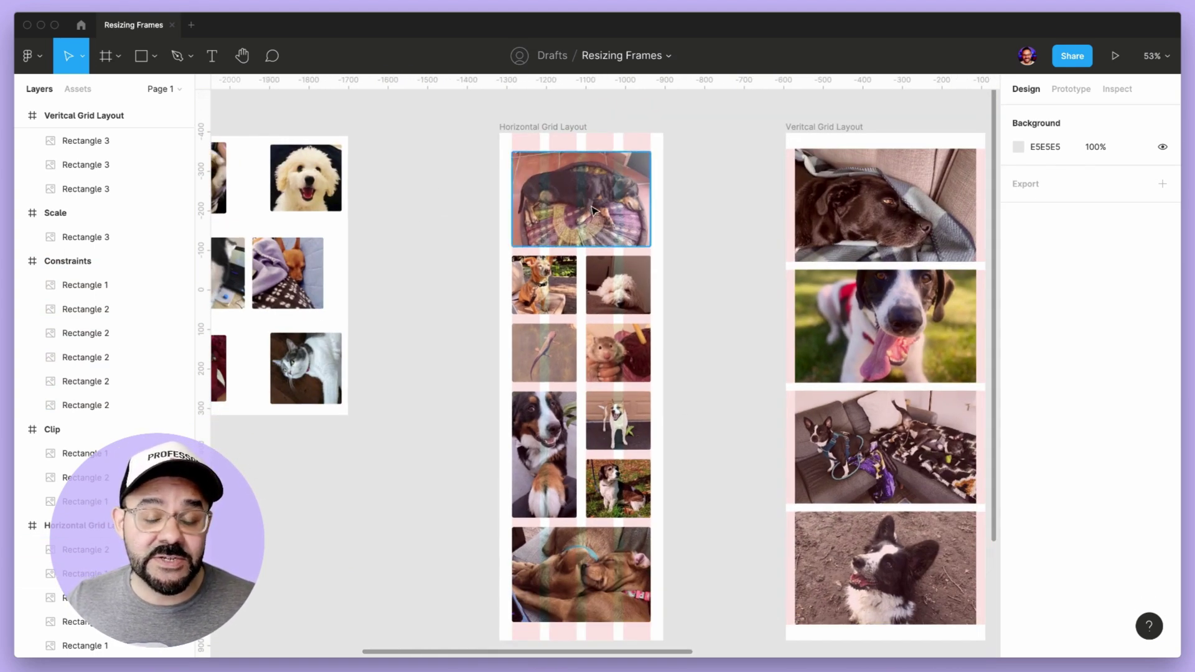
left_click(593, 233)
left_click(579, 572, "shift")
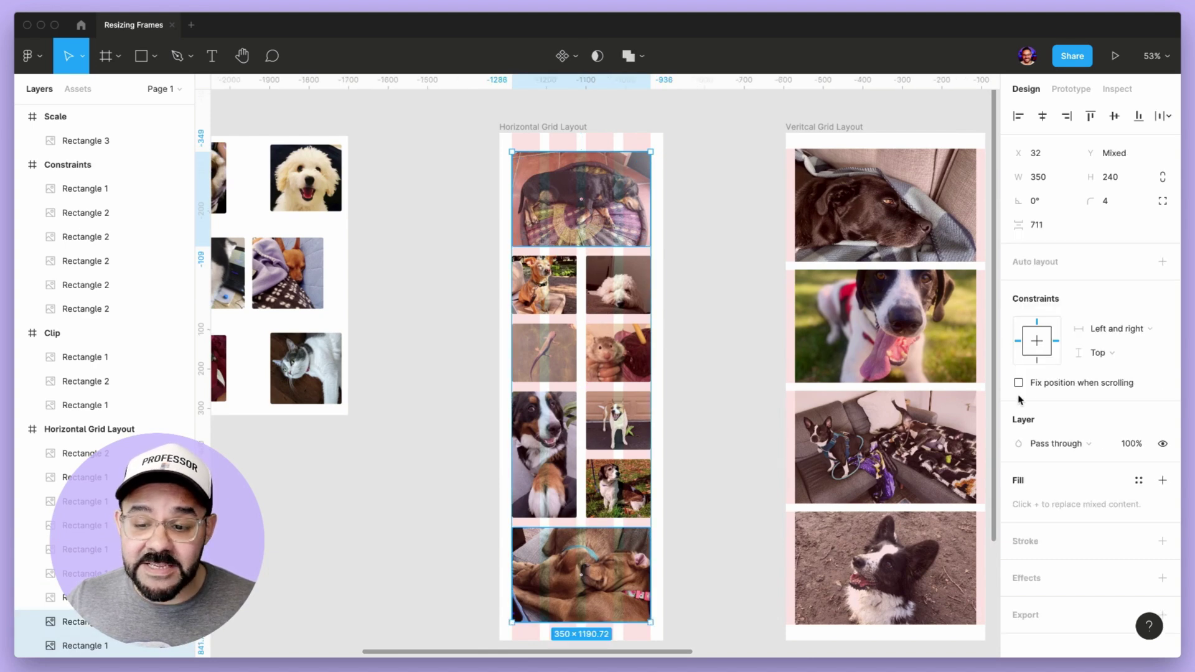
left_click(1105, 332)
left_click(1106, 330)
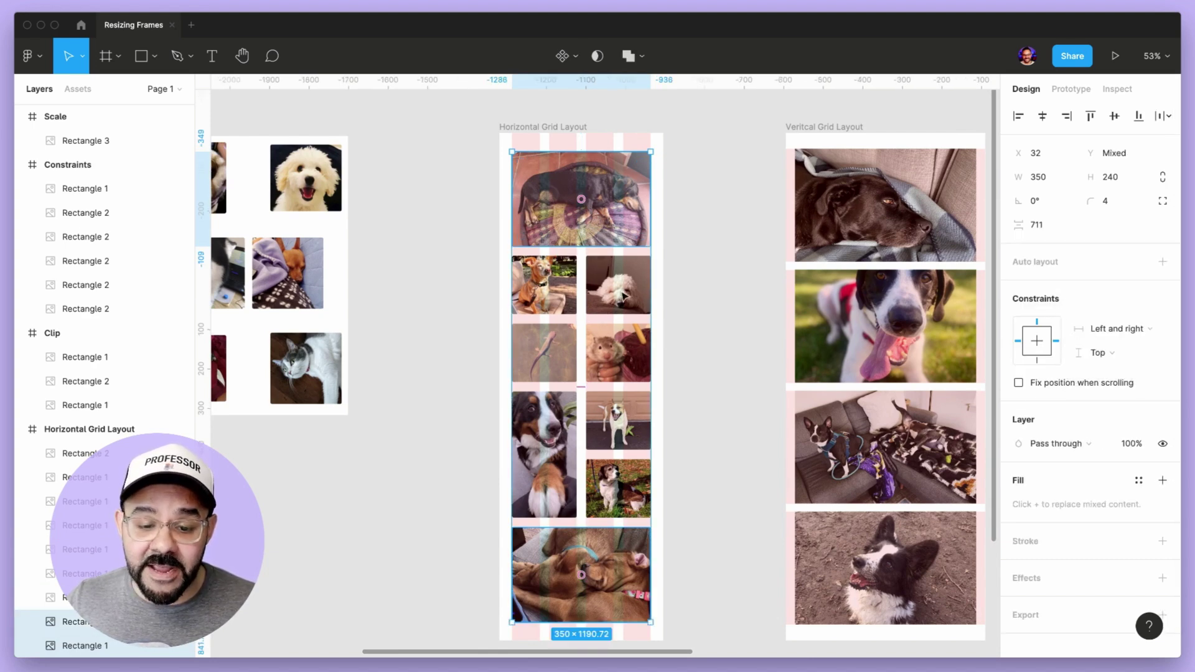
left_click(555, 301)
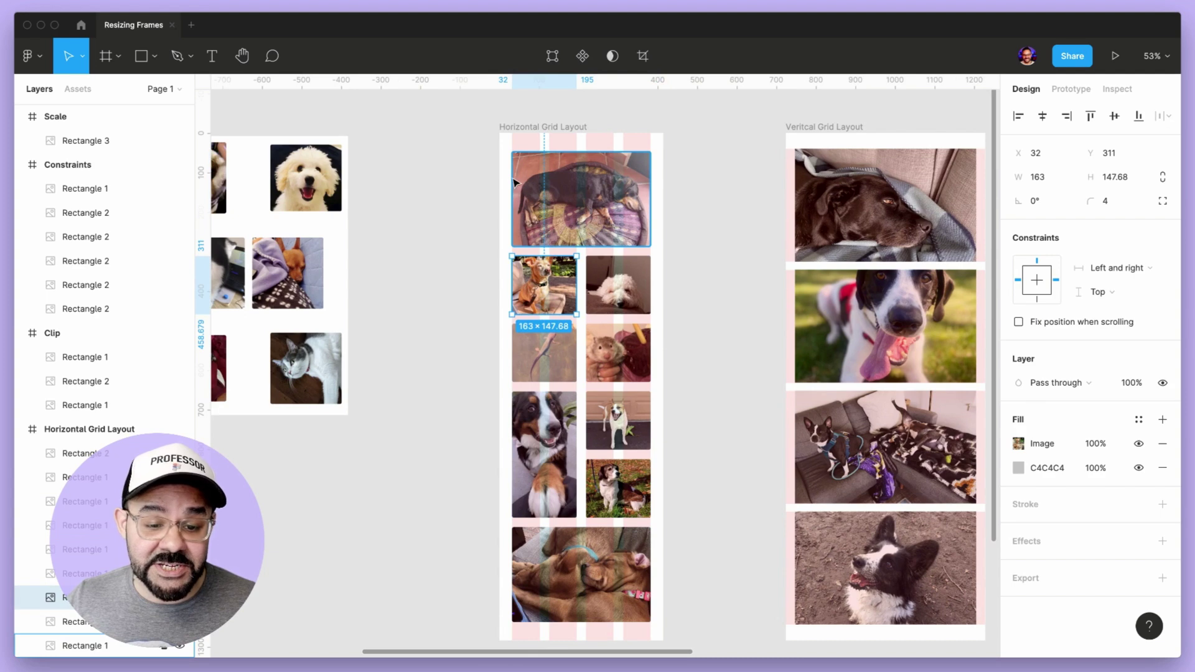
key("Escape")
left_click_drag(532, 244, 734, 533)
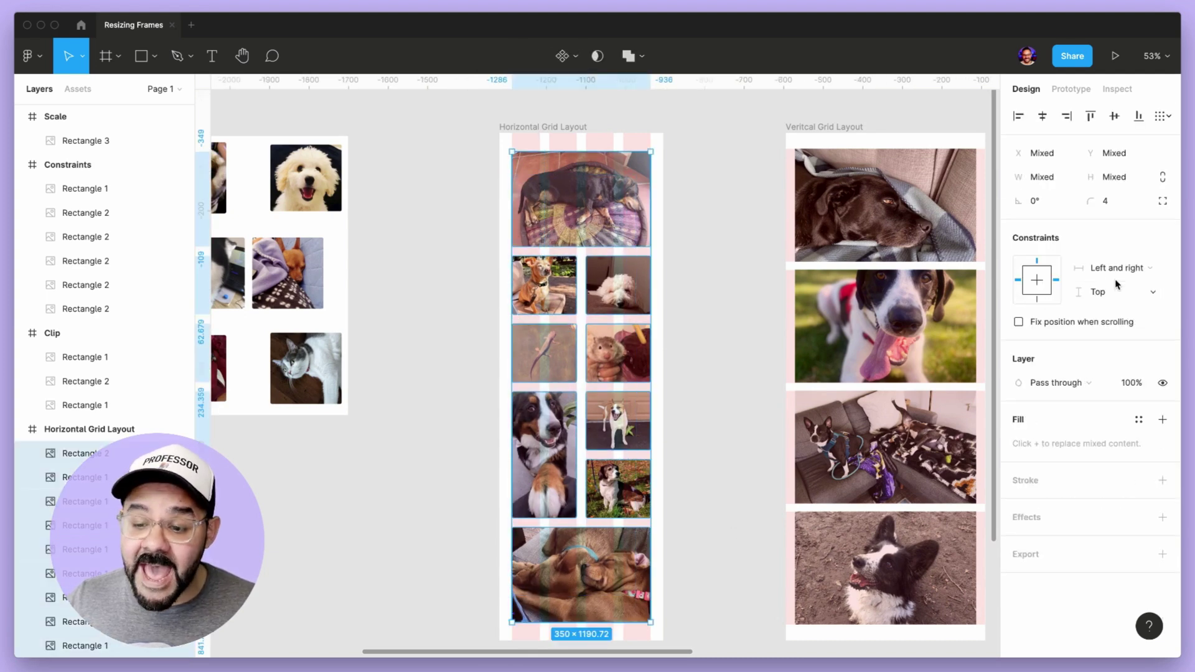
Step: Widen the Horizontal Grid Layout frame to 564 × 1284 so its photos stretch across the columns
left_click(537, 127)
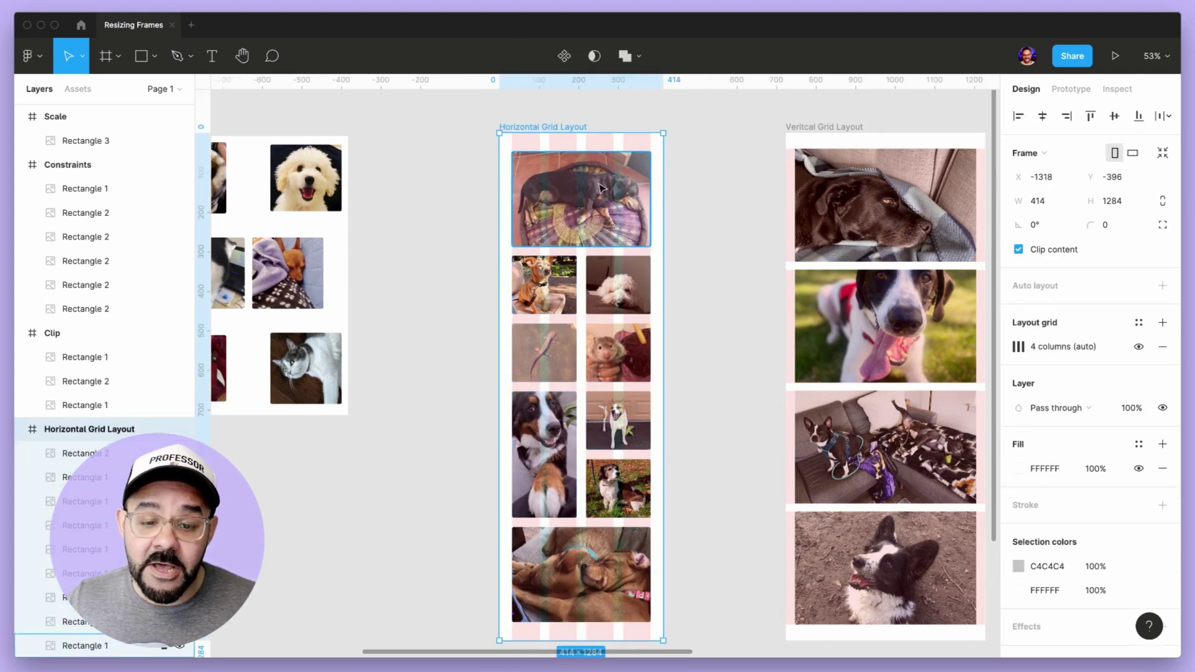
left_click_drag(664, 234, 729, 240)
scroll(730, 261, "down", 2)
scroll(729, 261, "right", 1)
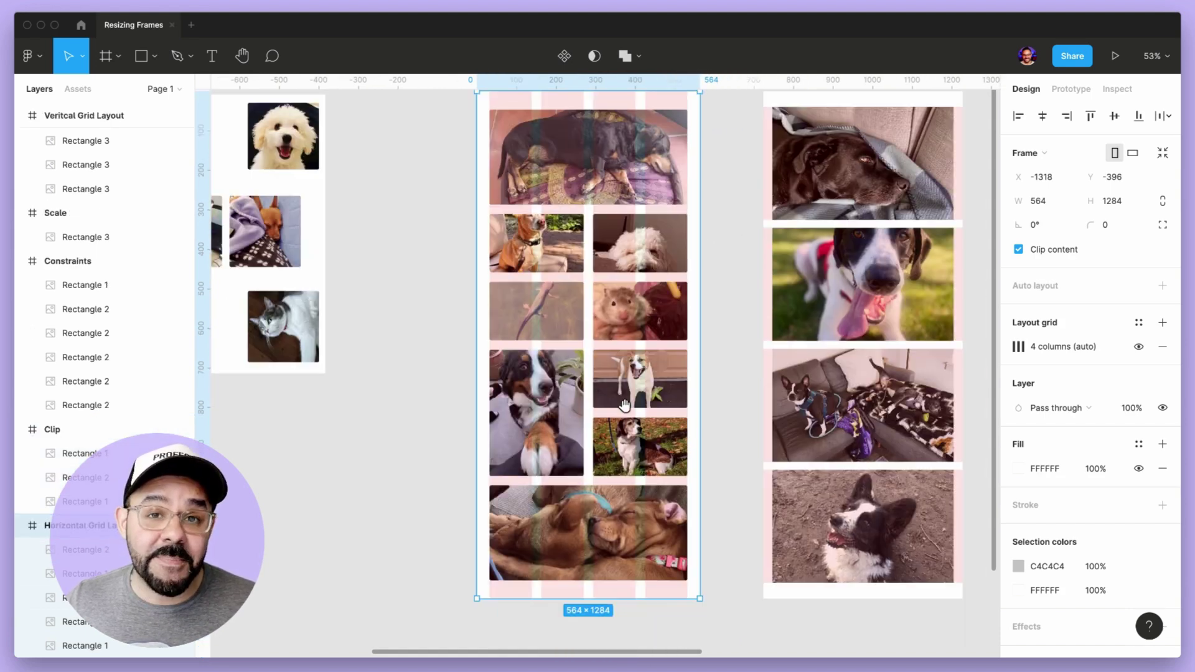
scroll(531, 282, "up", 3)
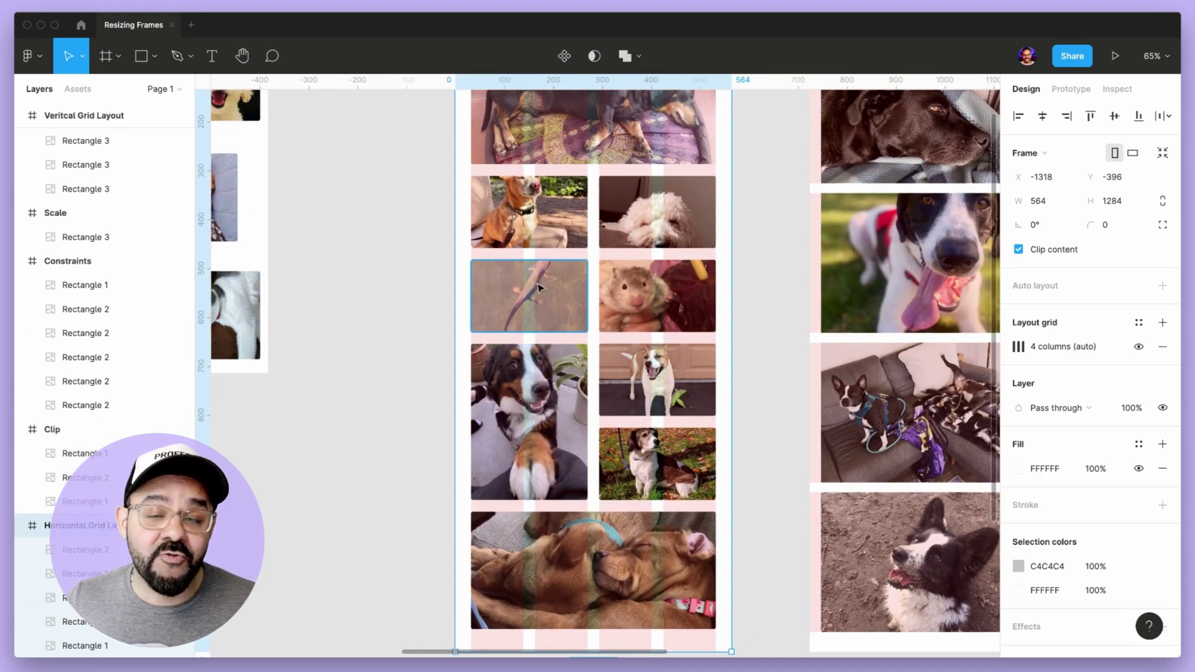
scroll(653, 314, "down", 3)
scroll(684, 311, "down", 2)
scroll(684, 311, "right", 1)
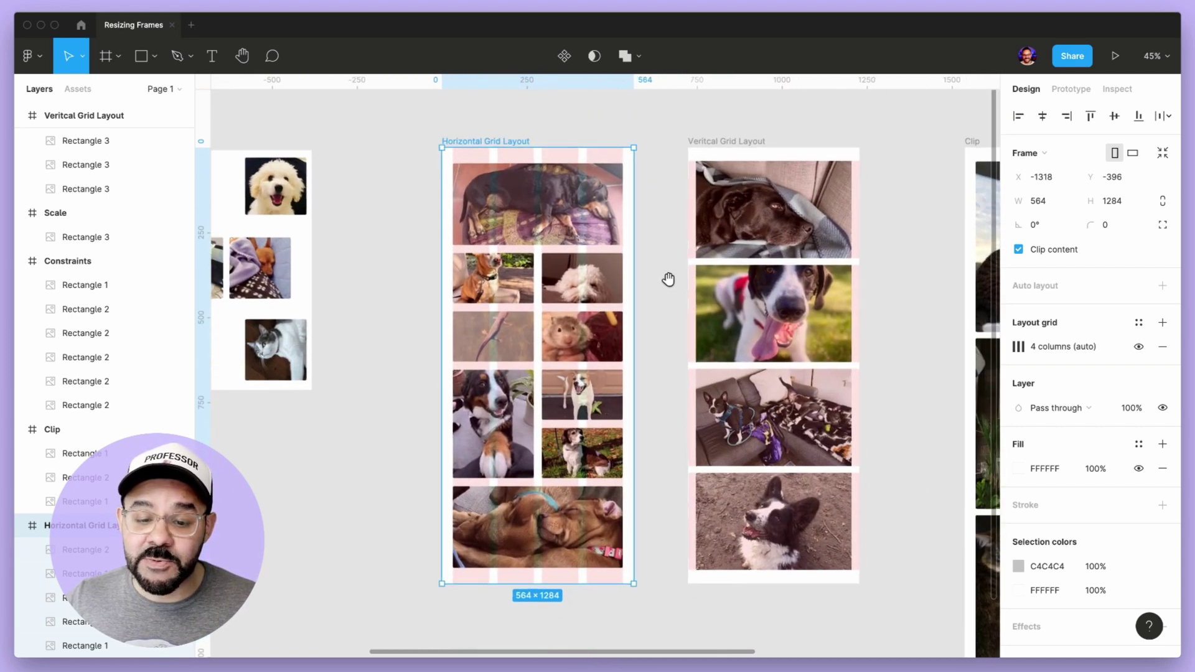
scroll(739, 330, "right", 2)
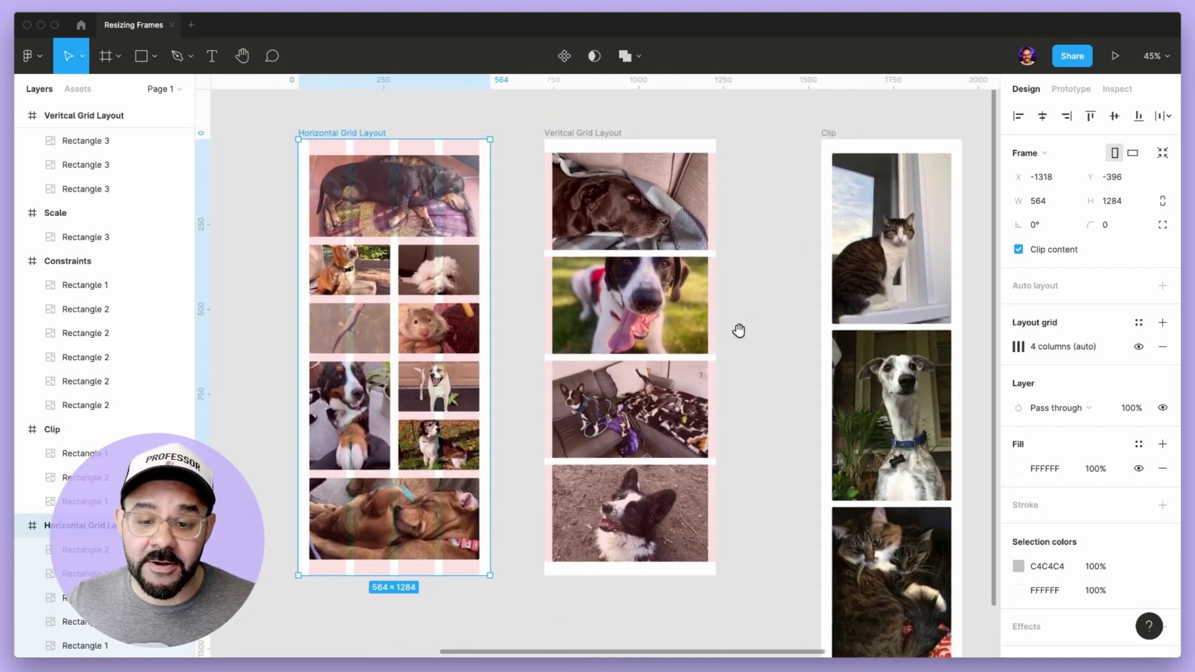
Step: Select the four Veritcal Grid Layout photos and pin them to Top and bottom
left_click(591, 133)
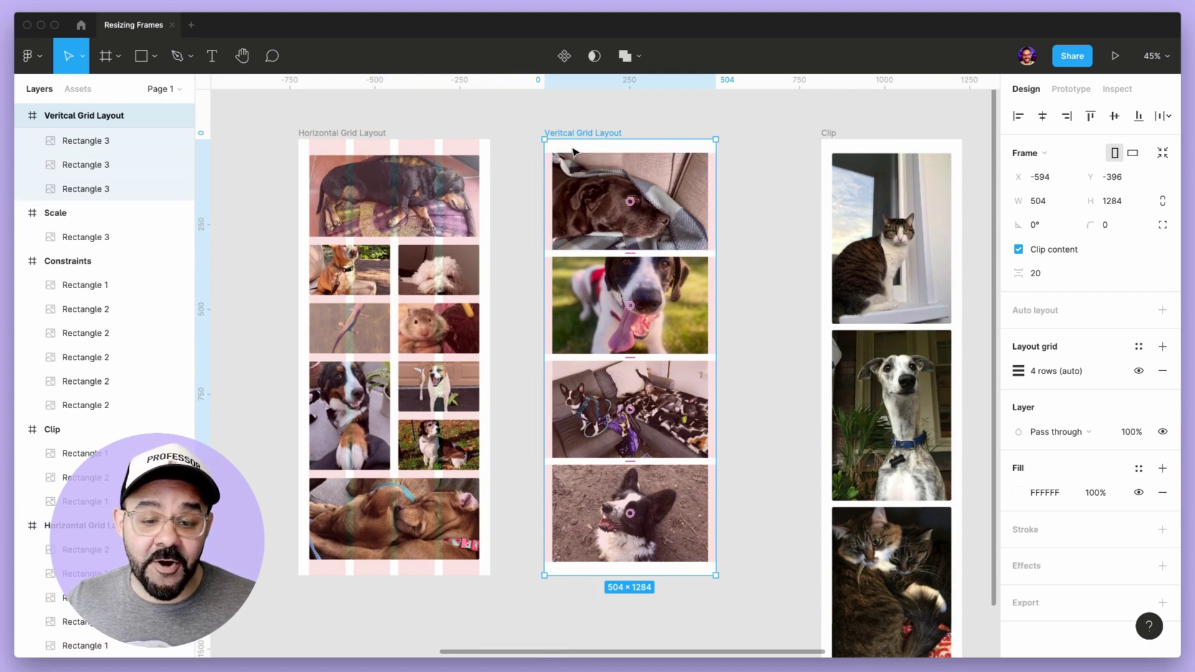
mouse_move(573, 159)
left_mouse_down()
mouse_move(616, 307)
mouse_move(575, 161)
left_mouse_up()
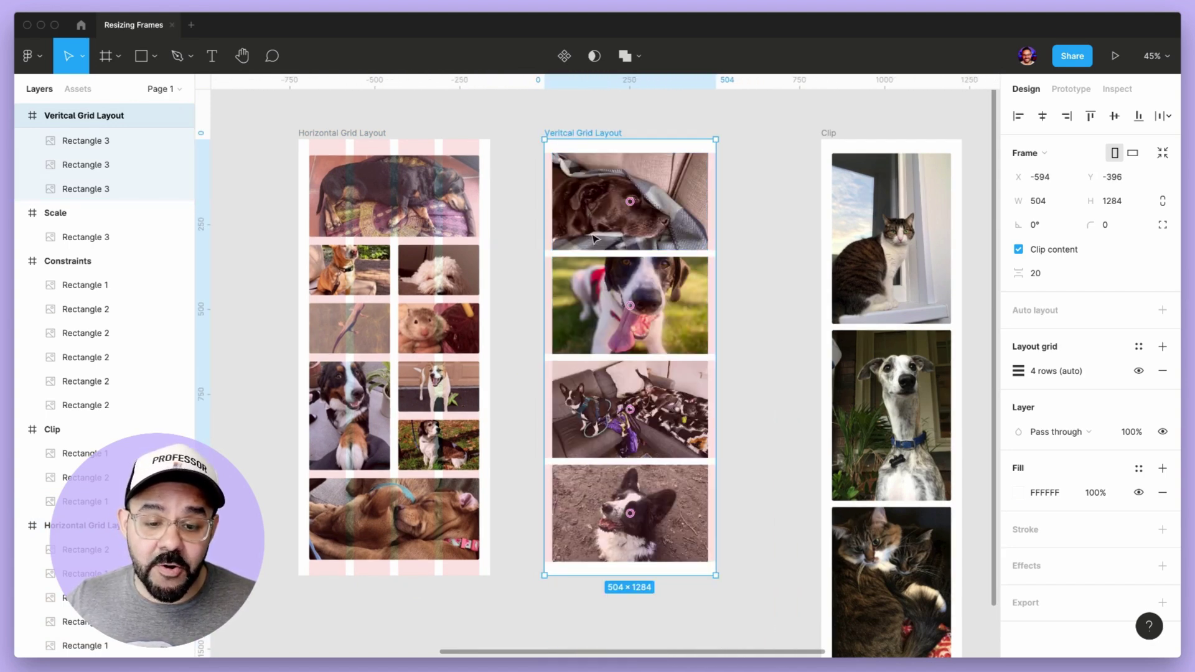
left_click(583, 200)
left_click(608, 311, "shift")
left_click(609, 411, "shift")
left_click(613, 512, "shift")
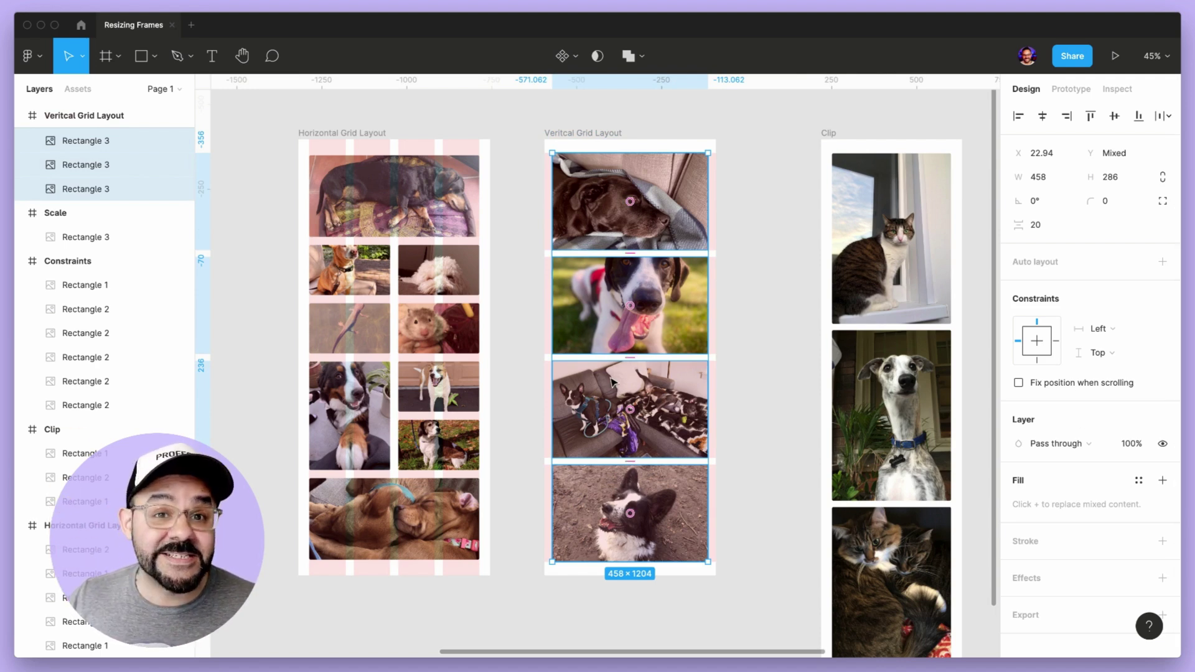
left_click(1111, 354)
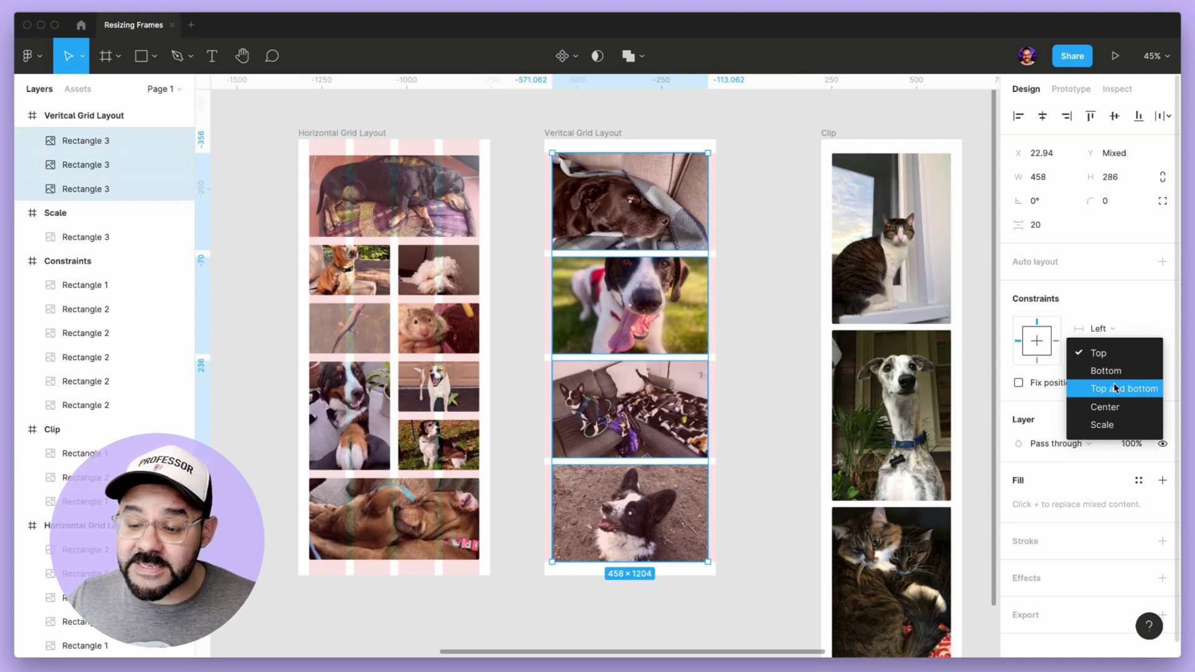
left_click(1115, 389)
Step: Stretch the Veritcal Grid Layout frame's bottom edge to 504 × 2048 so the photos grow taller
key("Escape")
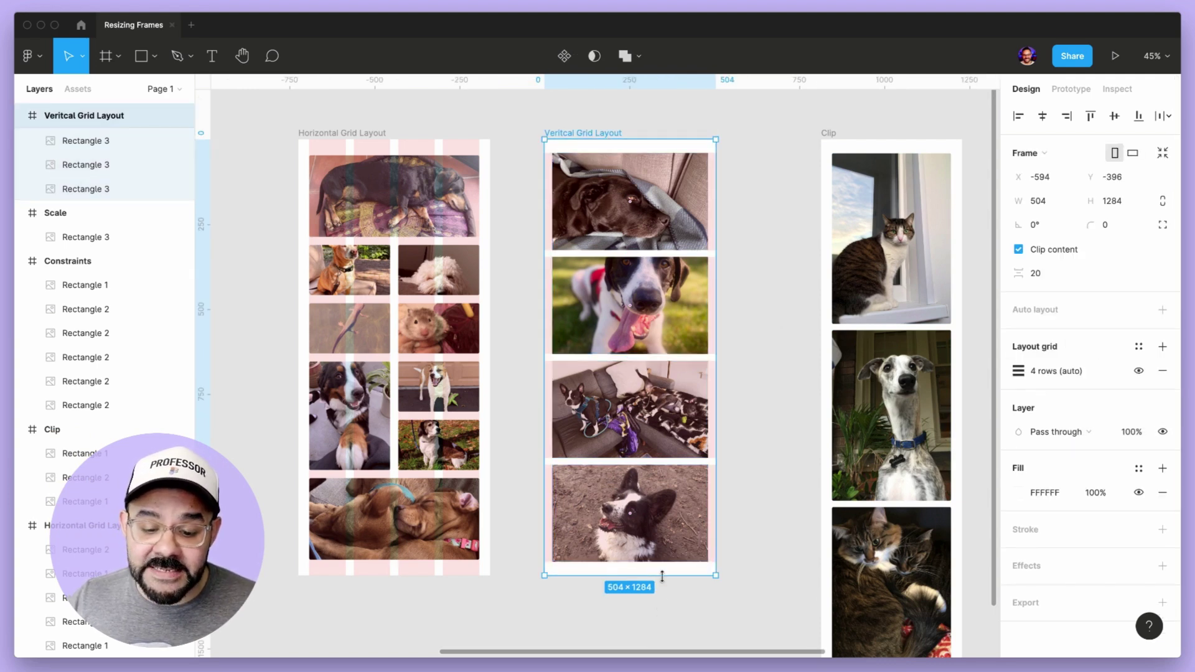
mouse_move(662, 576)
left_mouse_down()
mouse_move(662, 647)
mouse_move(662, 586)
left_mouse_up()
scroll(721, 354, "up", 5)
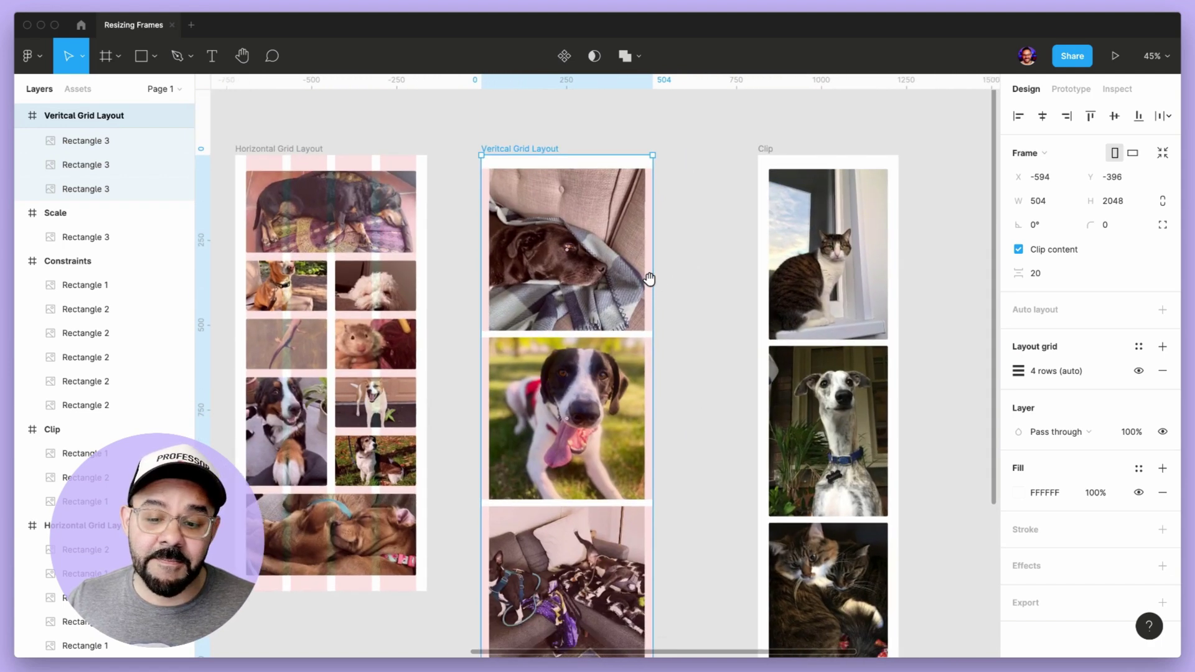
scroll(636, 268, "down", 2)
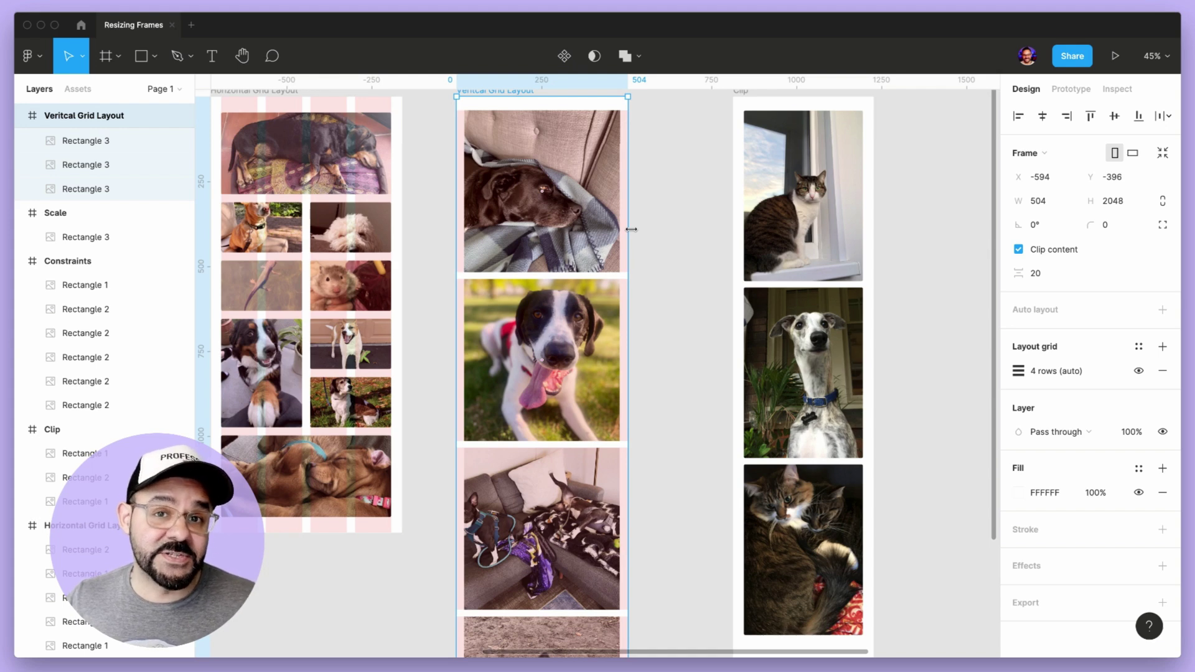
left_click_drag(662, 247, 560, 262)
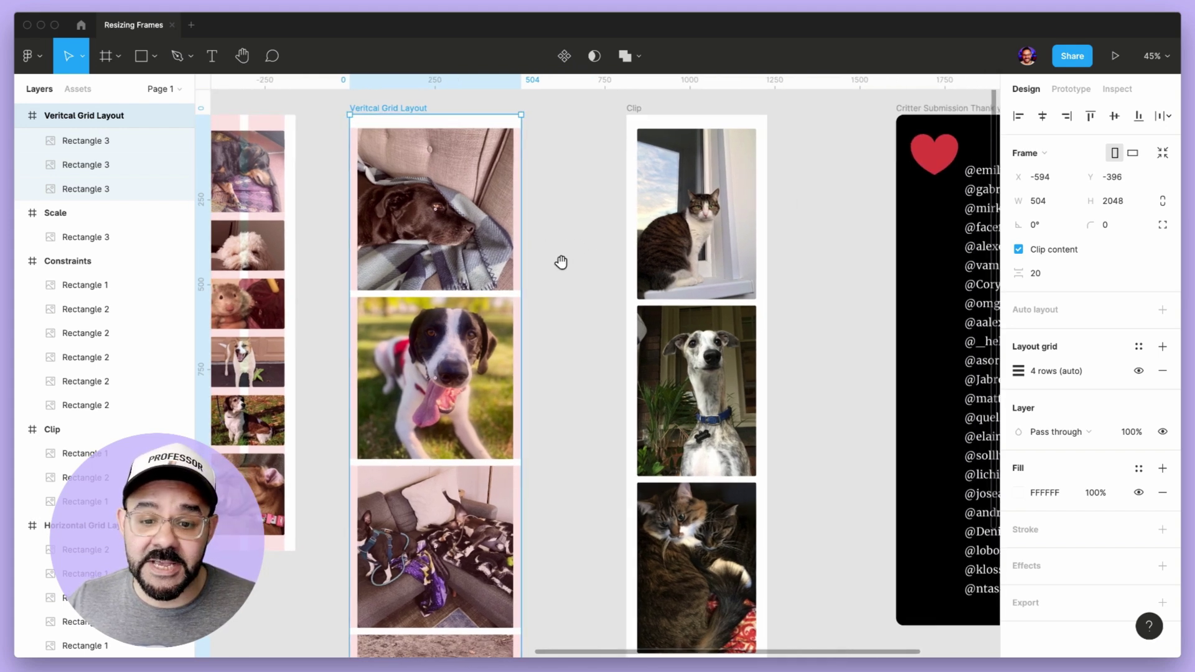
Step: Turn on Clip content for the Clip frame and resize it to 414 × 802
scroll(585, 231, "down", 3)
left_click(571, 126)
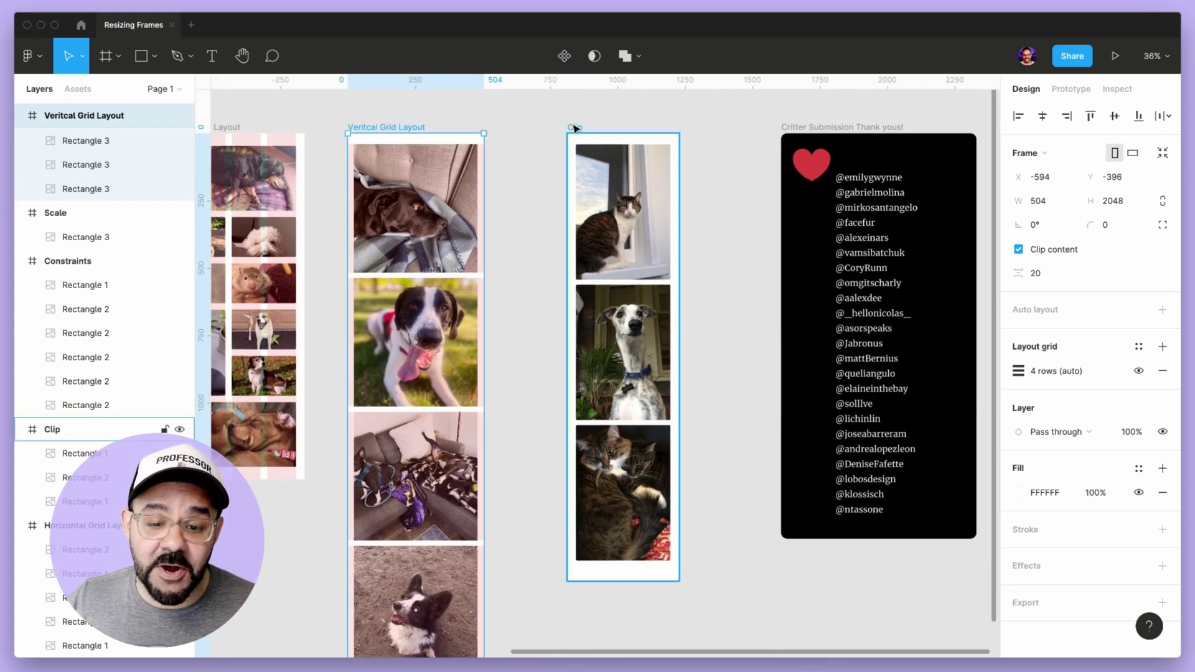
left_click(1019, 249)
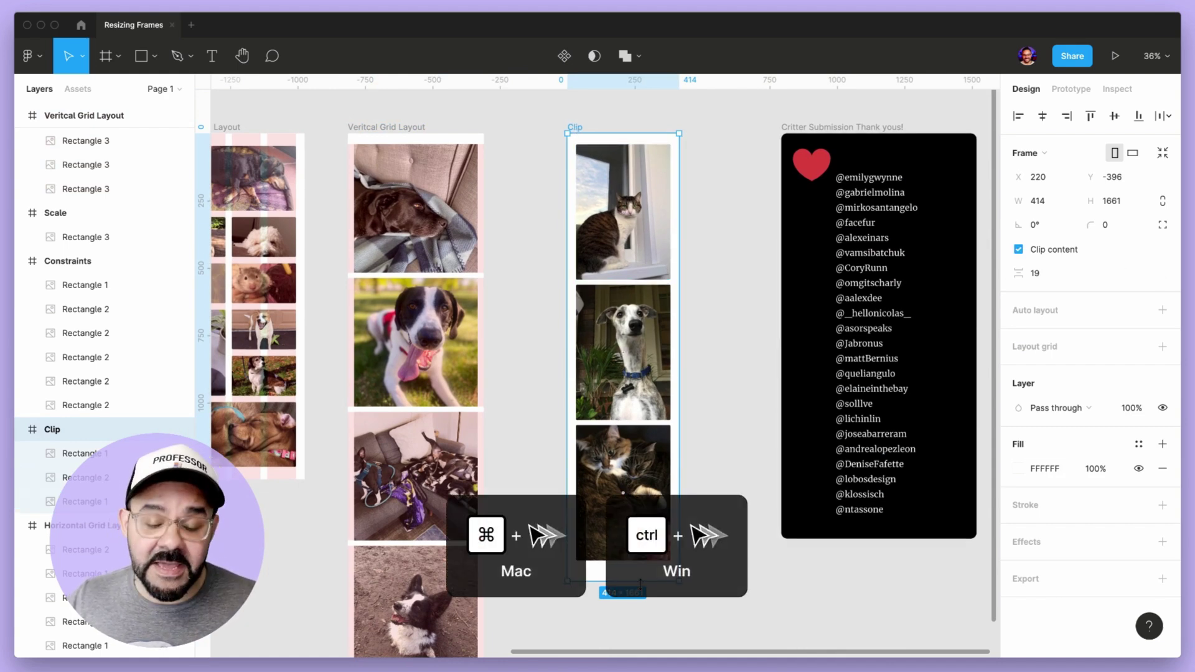
left_click_drag(639, 583, 640, 352)
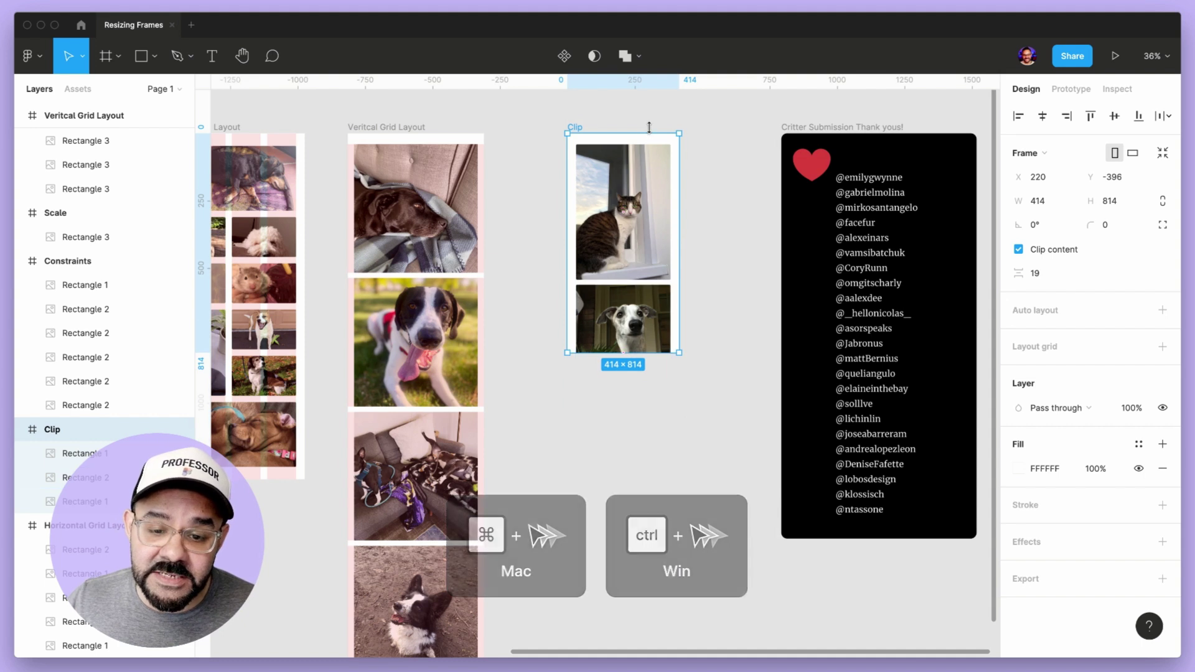
left_click_drag(641, 142, 633, 234)
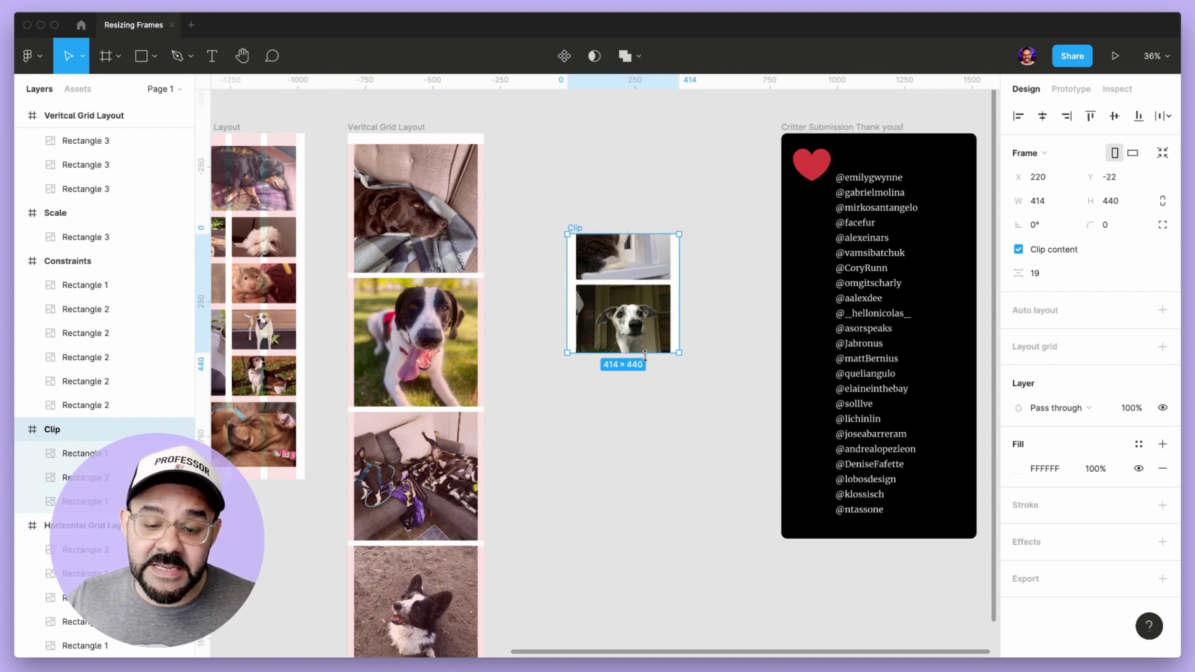
left_click_drag(645, 354, 644, 450)
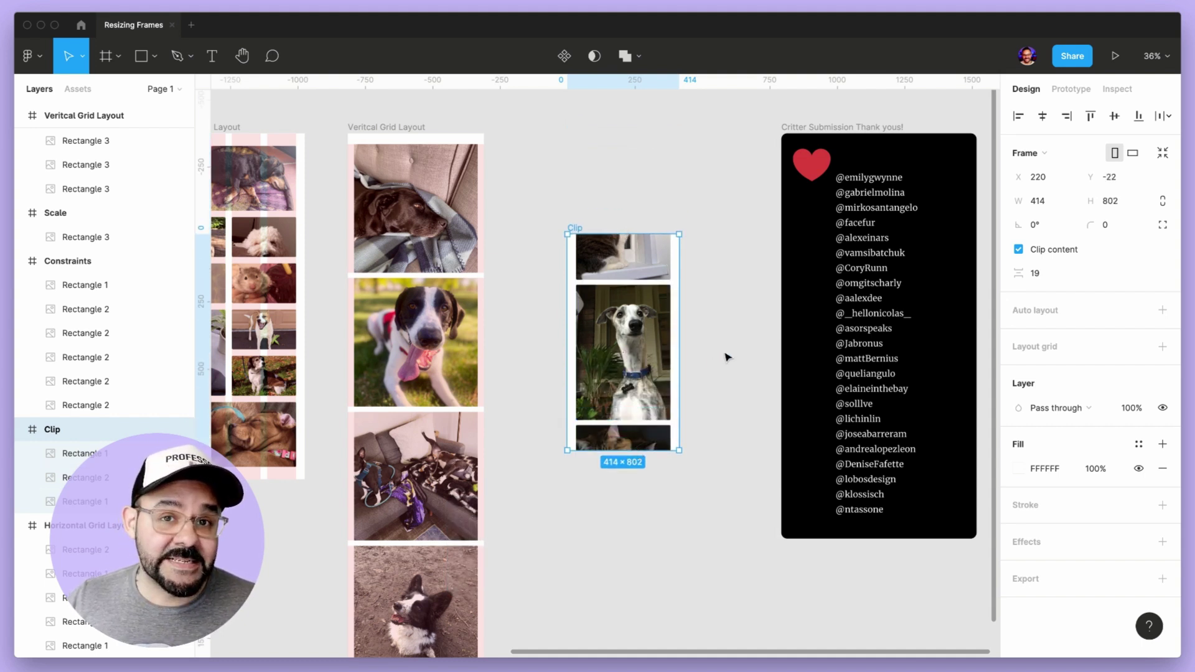
Step: Toggle outline view on and back off to inspect the cropped photos
left_click_drag(729, 355, 756, 332)
key("super+y")
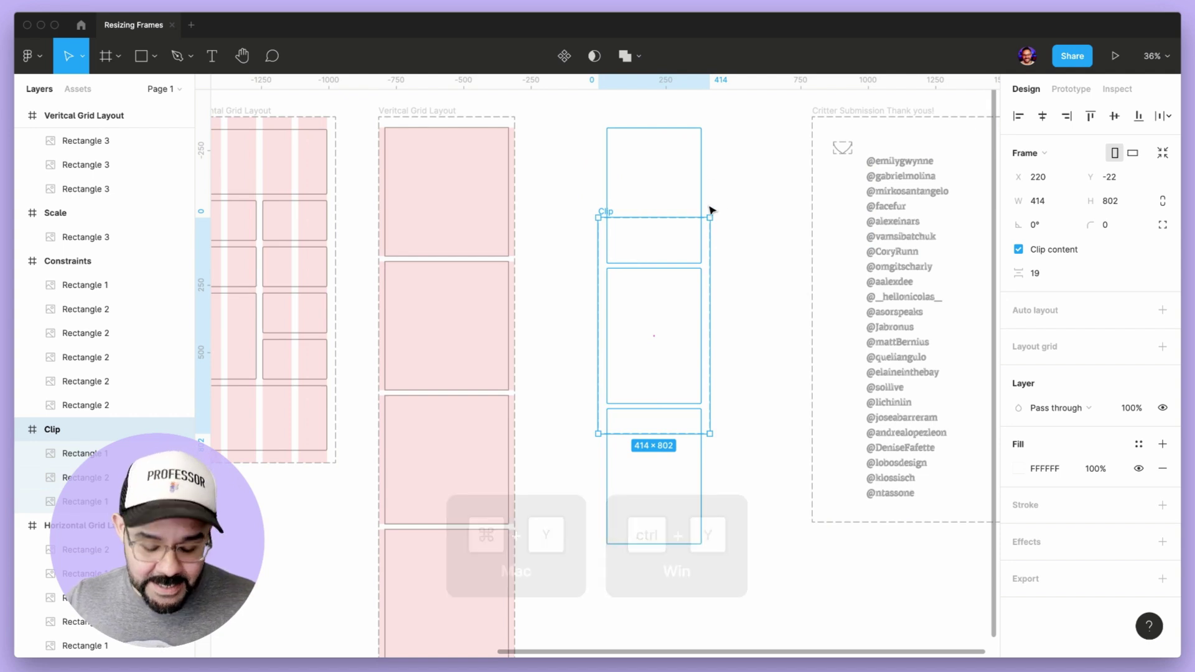
key("super+y")
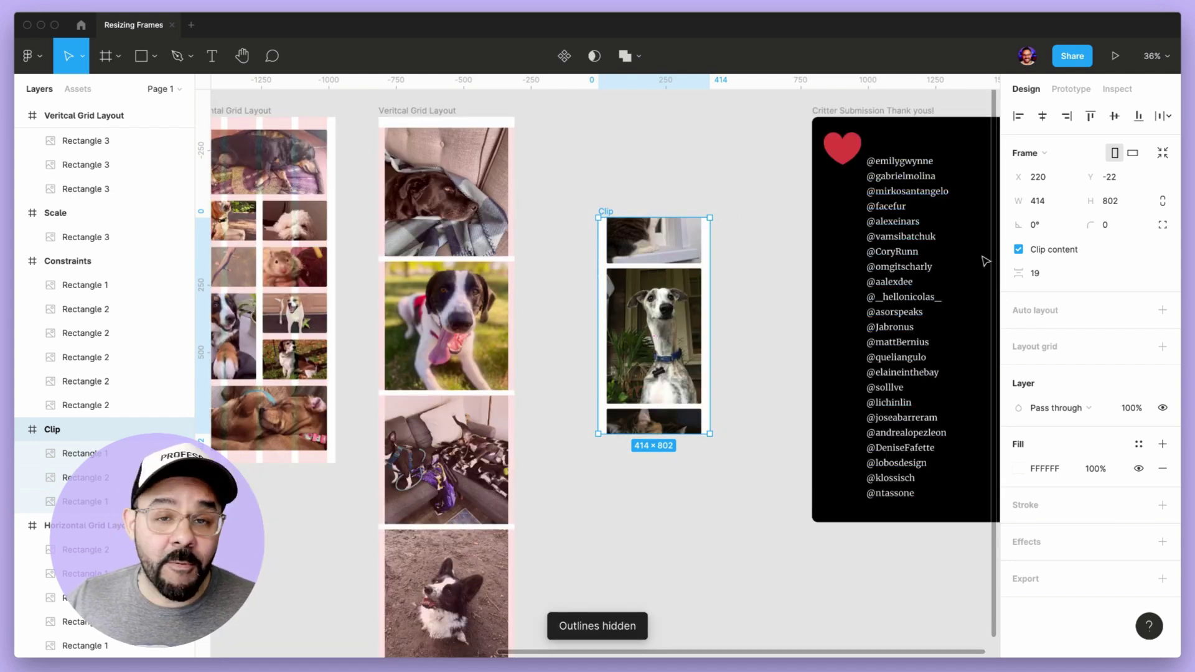
Step: Turn off Clip content and shrink the Clip frame from top and bottom to 223 tall
left_click(1018, 250)
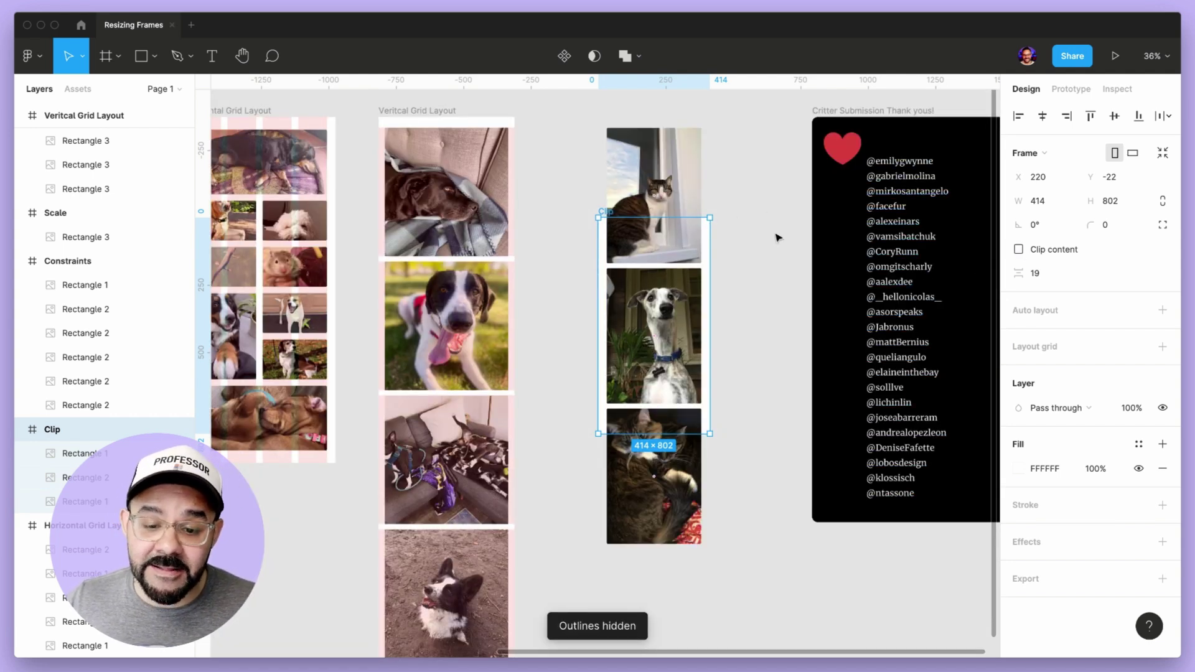
scroll(747, 224, "down", 2)
left_click_drag(667, 191, 666, 273)
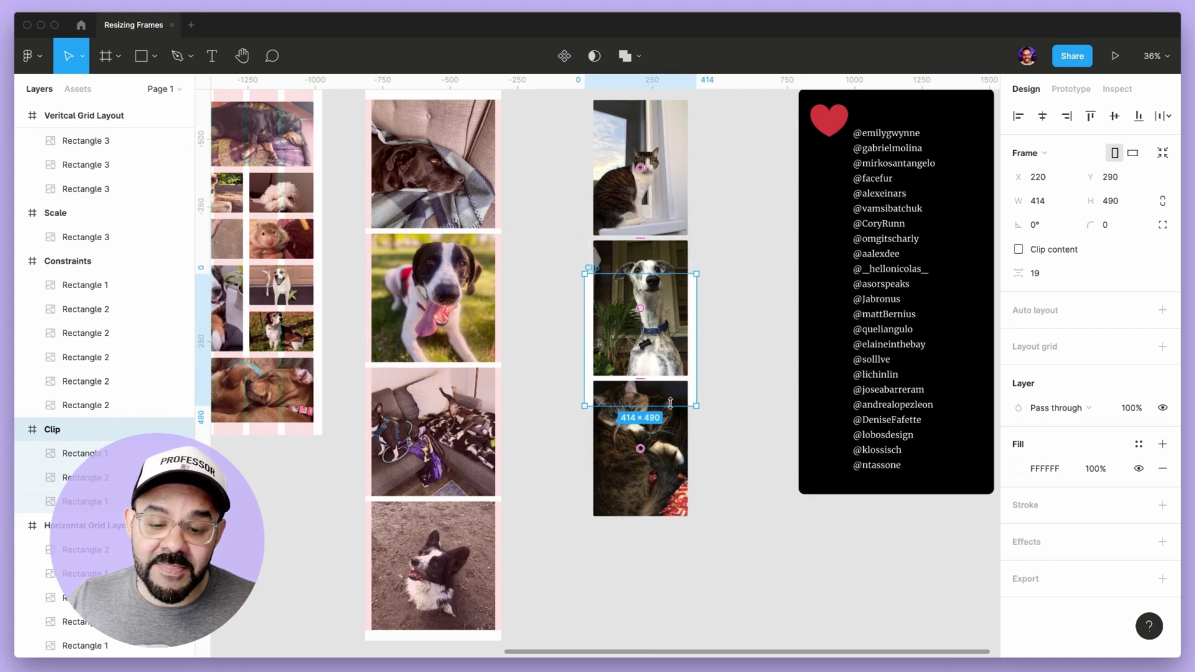
left_click_drag(667, 405, 660, 336)
Step: Resize the Clip frame evenly from its centre to 414 × 973
scroll(760, 328, "right", 2)
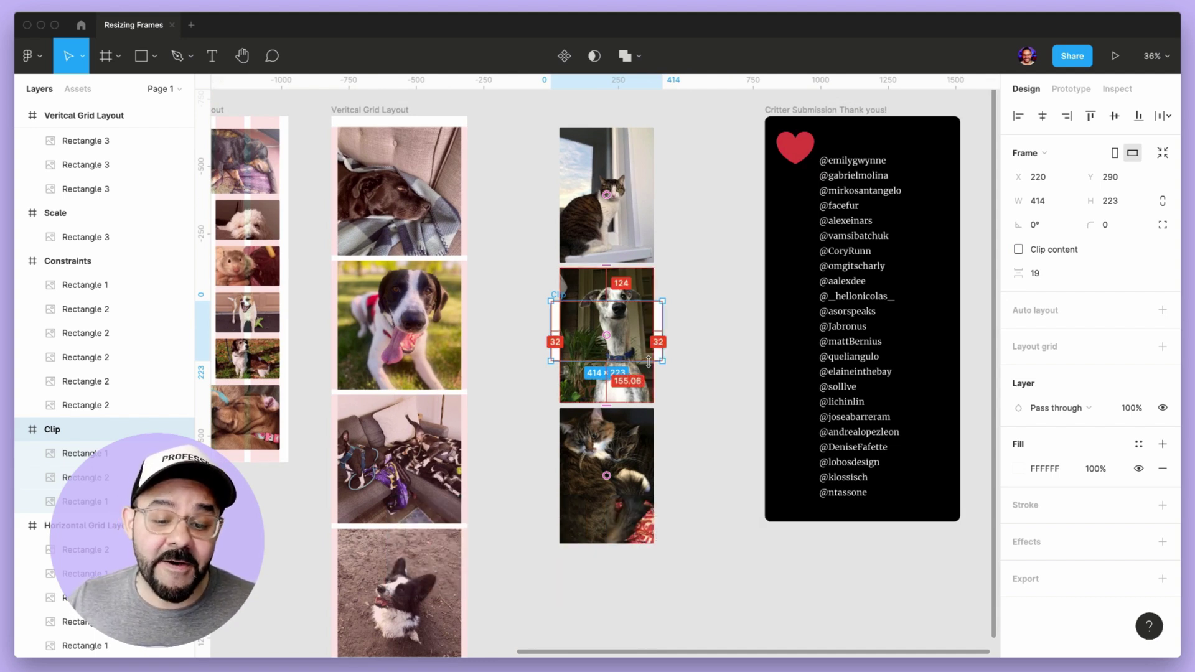
left_click_drag(649, 362, 648, 462)
left_click_drag(776, 328, 677, 371)
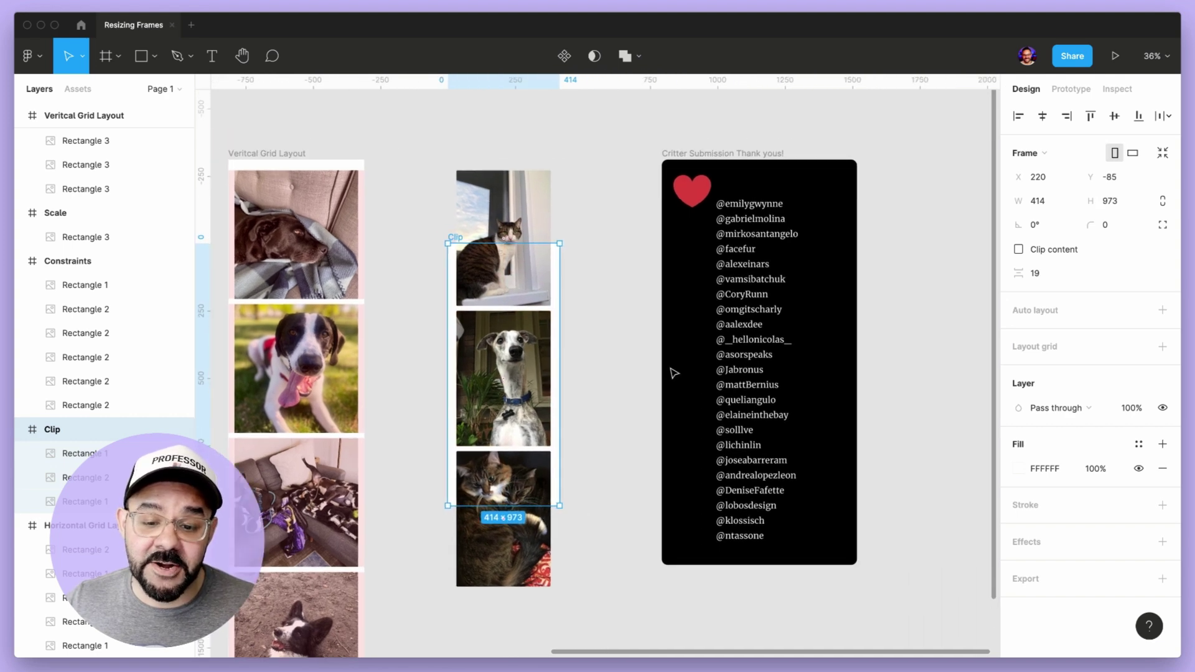
scroll(811, 349, "up", 3)
left_click_drag(811, 349, 730, 360)
left_click_drag(860, 351, 805, 347)
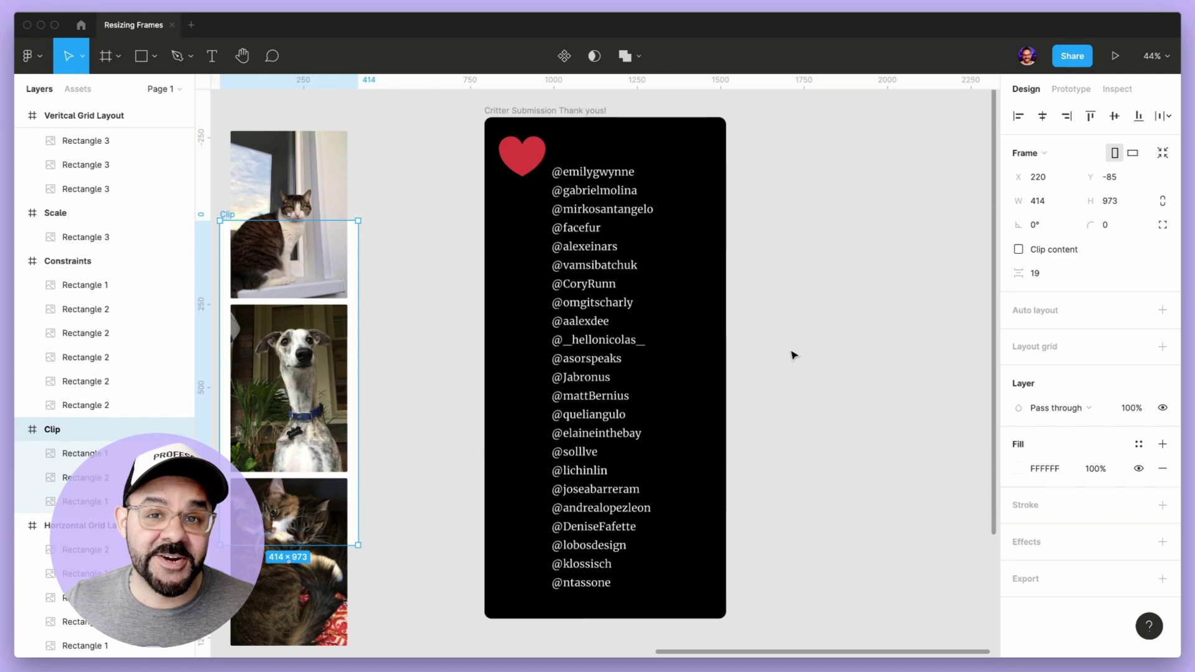